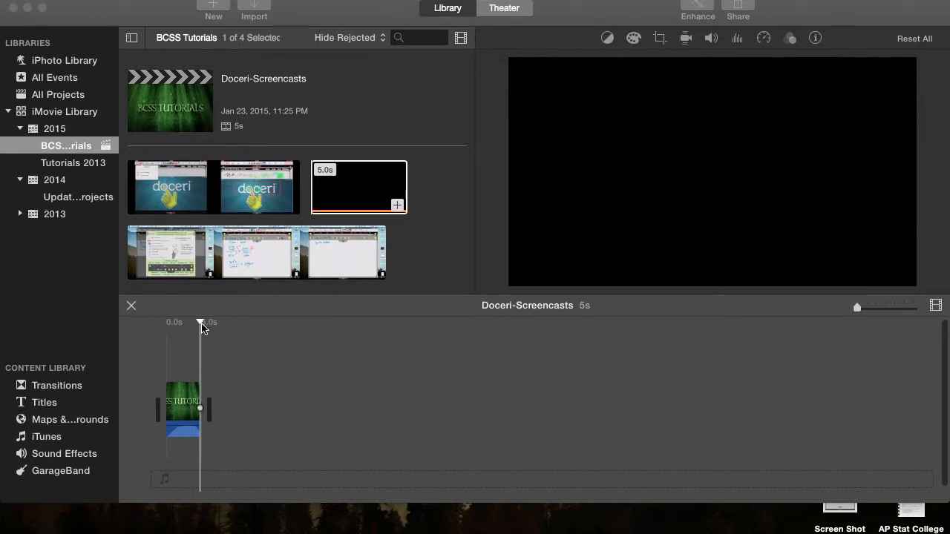
Step: Play the BCSS Tutorials intro from the start of the timeline and return the playhead to its end
{"action": "mouse_move", "coordinate": [199, 322]}
{"action": "left_mouse_down"}
{"action": "mouse_move", "coordinate": [123, 321]}
{"action": "mouse_move", "coordinate": [191, 322]}
{"action": "mouse_move", "coordinate": [165, 325]}
{"action": "left_mouse_up"}
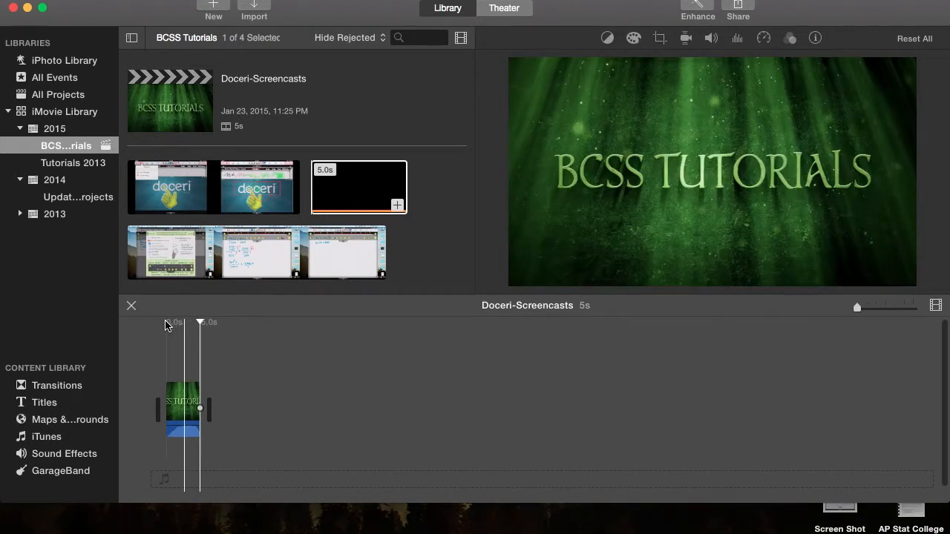
{"action": "left_click", "coordinate": [165, 324]}
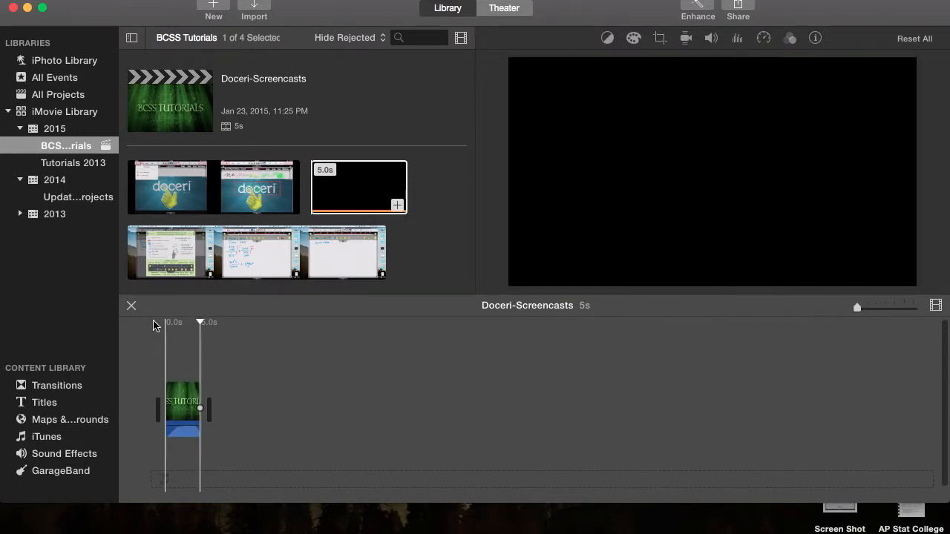
{"action": "key", "text": "space"}
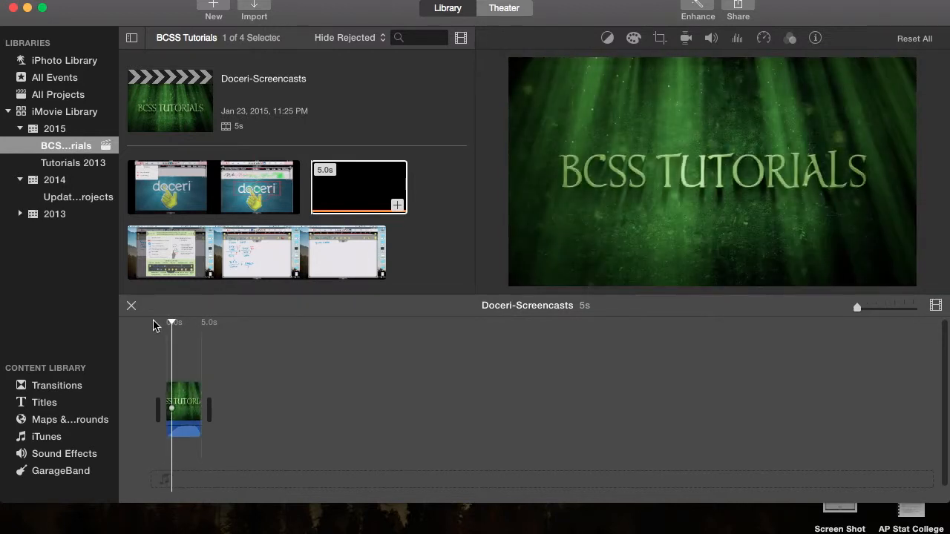
{"action": "left_click", "coordinate": [178, 323]}
{"action": "left_click_drag", "start_coordinate": [179, 323], "coordinate": [212, 322]}
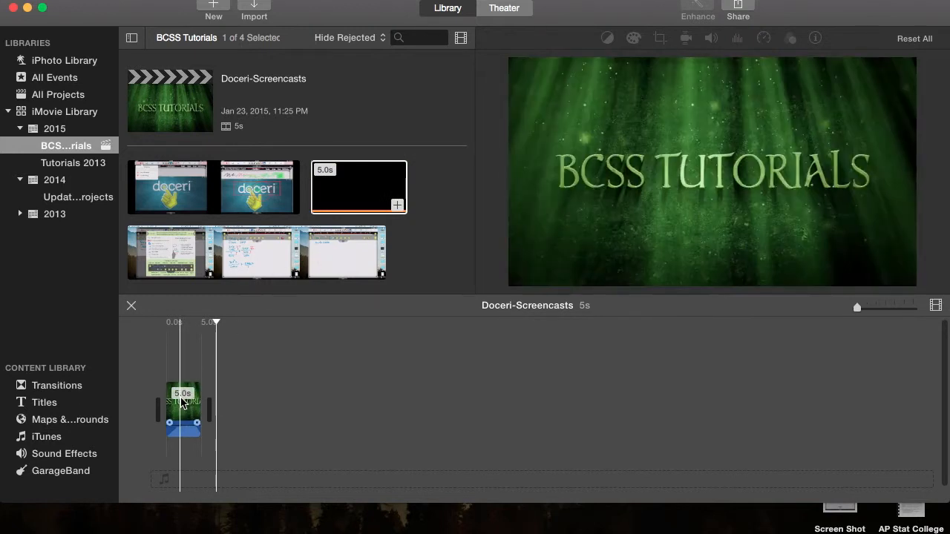
Step: Add the entire 16.3-minute screencast clip to the timeline after the intro and preview where it begins
{"action": "left_click", "coordinate": [152, 257]}
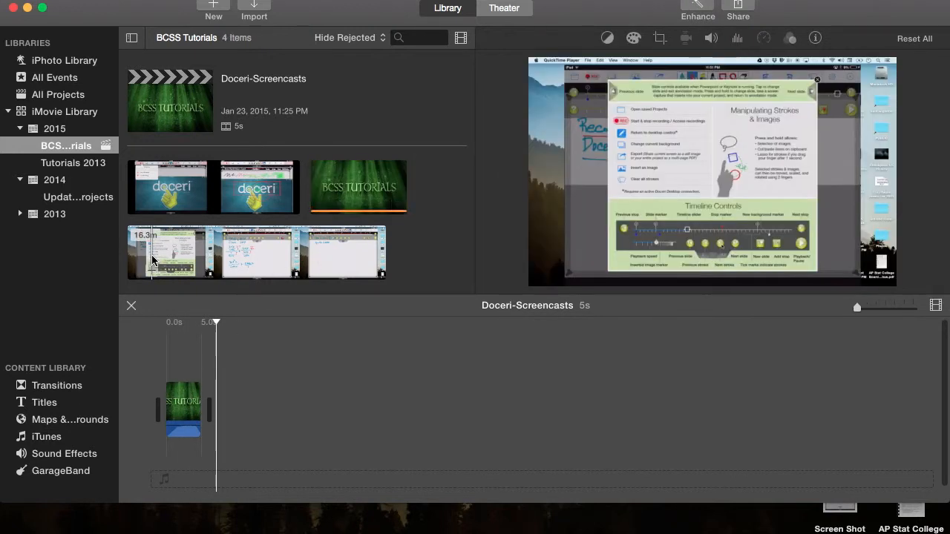
{"action": "left_click_drag", "start_coordinate": [128, 260], "coordinate": [393, 250]}
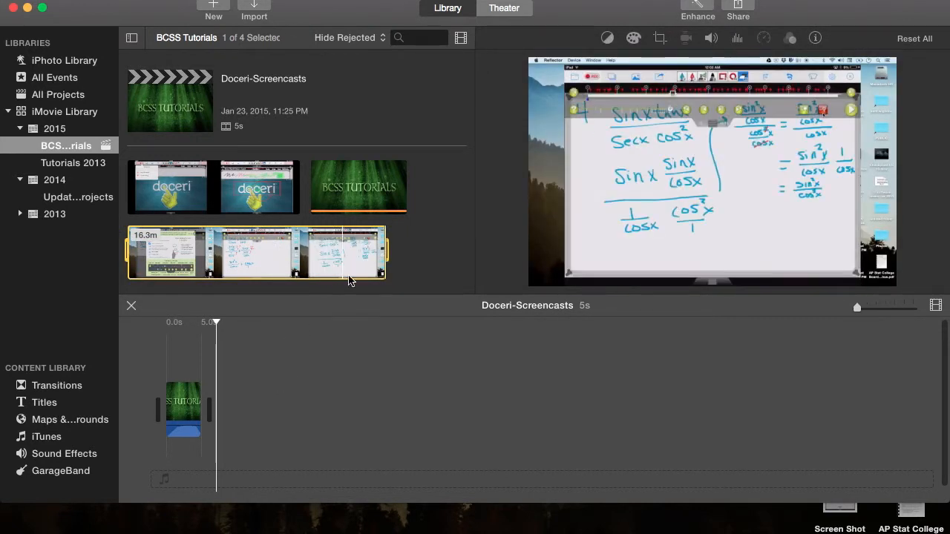
{"action": "left_click_drag", "start_coordinate": [348, 262], "coordinate": [316, 375]}
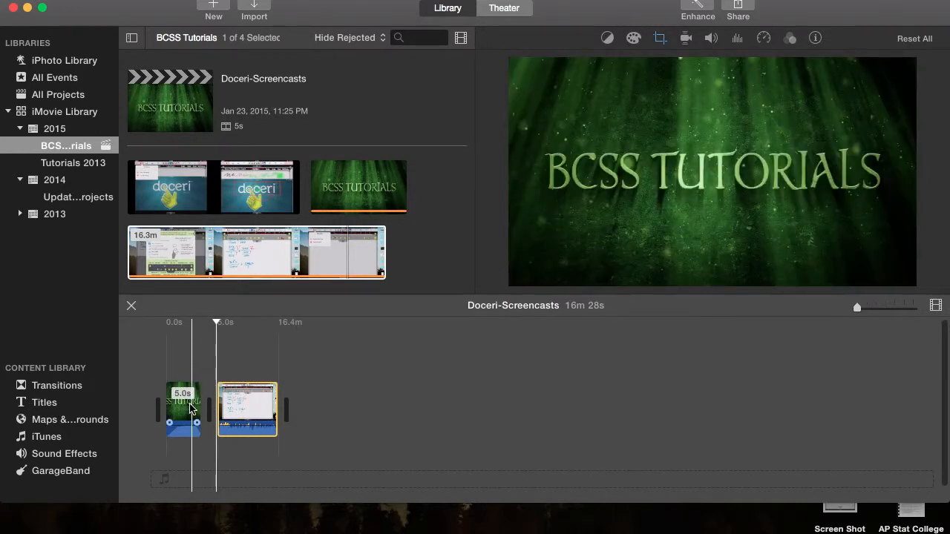
{"action": "key", "text": "space"}
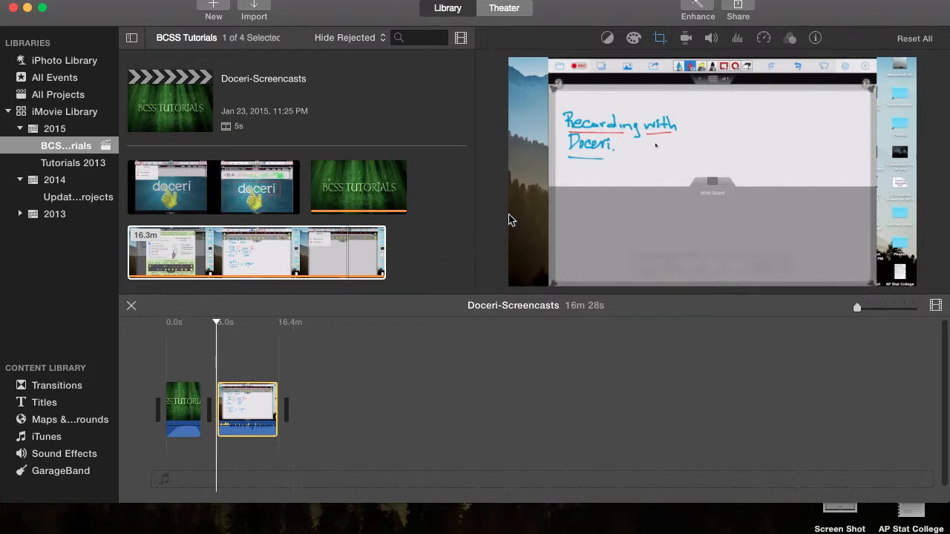
Step: Try the Fit cropping style on the screencast clip and return it to Crop to Fill
{"action": "mouse_move", "coordinate": [534, 208]}
{"action": "left_click", "coordinate": [660, 38]}
{"action": "mouse_move", "coordinate": [656, 118]}
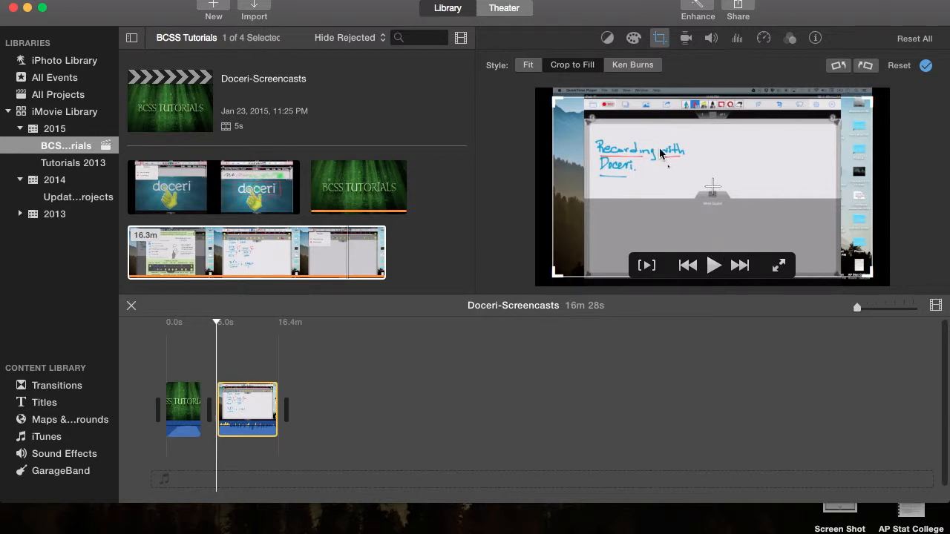
{"action": "left_click", "coordinate": [528, 66]}
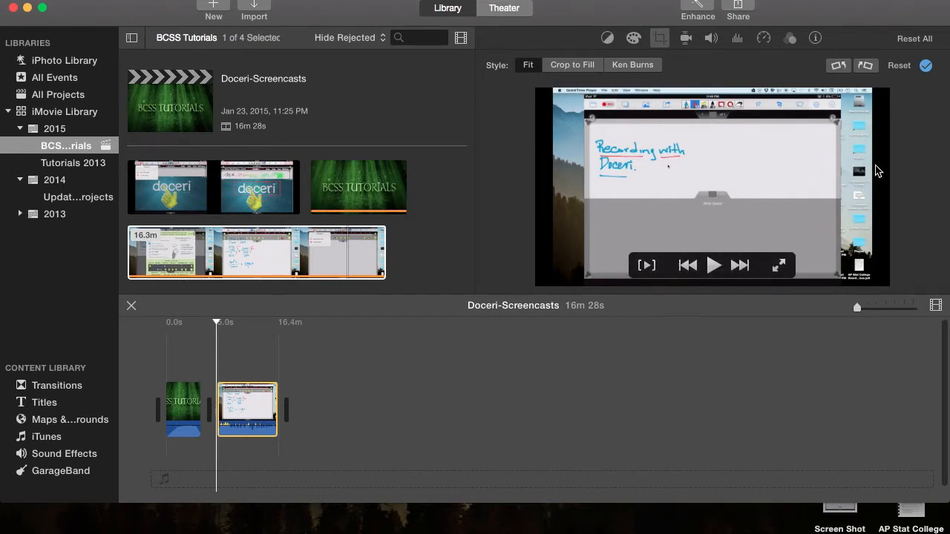
{"action": "left_click", "coordinate": [582, 66]}
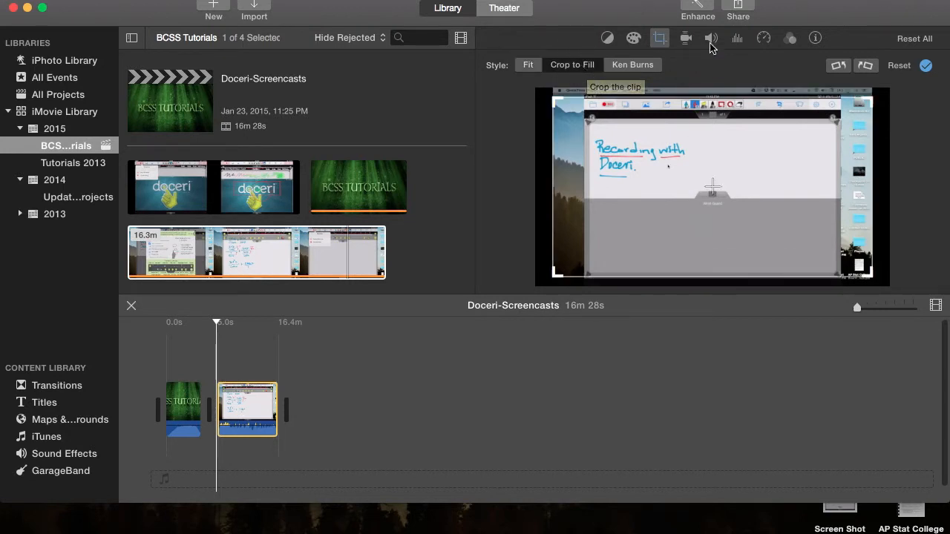
{"action": "left_click", "coordinate": [665, 41]}
{"action": "mouse_move", "coordinate": [575, 88]}
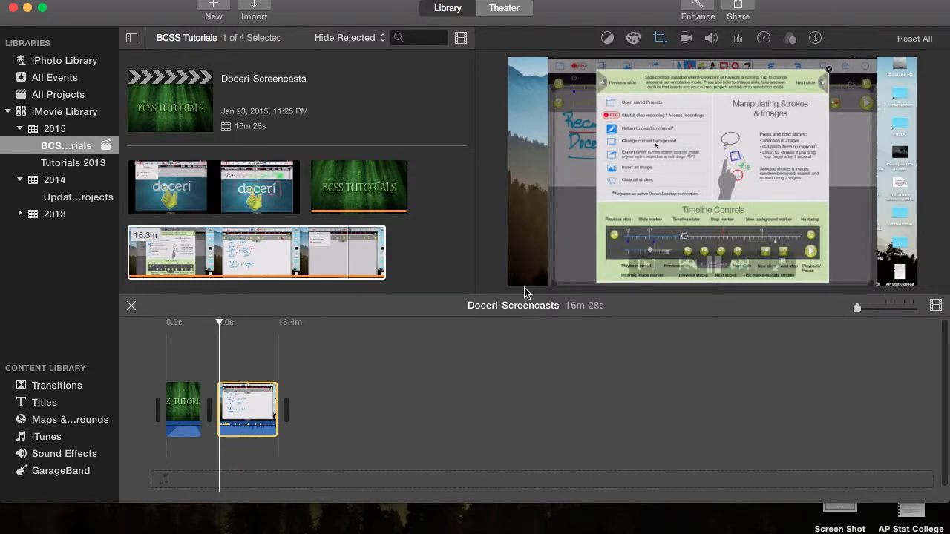
Step: Enlarge the timeline and examine the screencast clip at several points for a section to cut
{"action": "left_click", "coordinate": [855, 306]}
{"action": "left_click", "coordinate": [855, 309]}
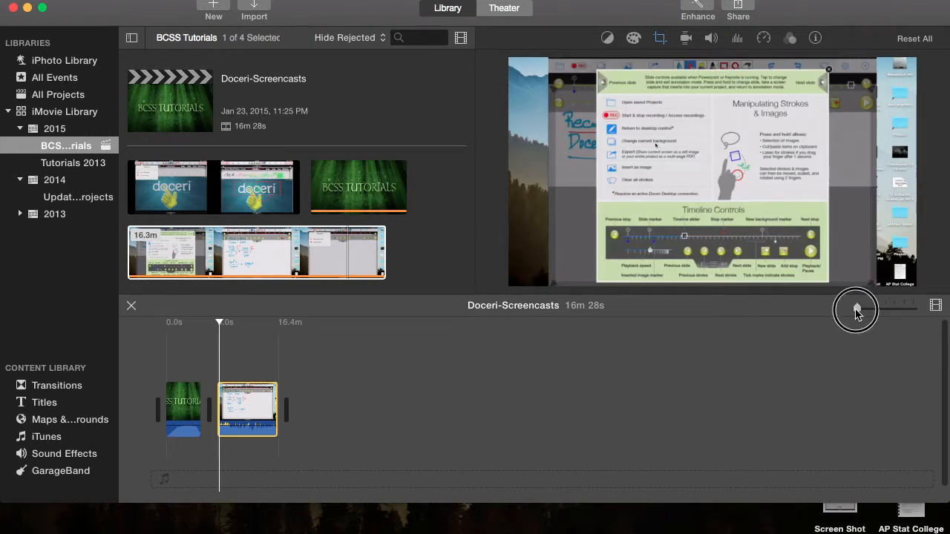
{"action": "mouse_move", "coordinate": [855, 310]}
{"action": "left_mouse_down"}
{"action": "mouse_move", "coordinate": [869, 308]}
{"action": "mouse_move", "coordinate": [864, 316]}
{"action": "left_mouse_up"}
{"action": "left_click", "coordinate": [221, 322]}
{"action": "left_click_drag", "start_coordinate": [222, 322], "coordinate": [506, 322]}
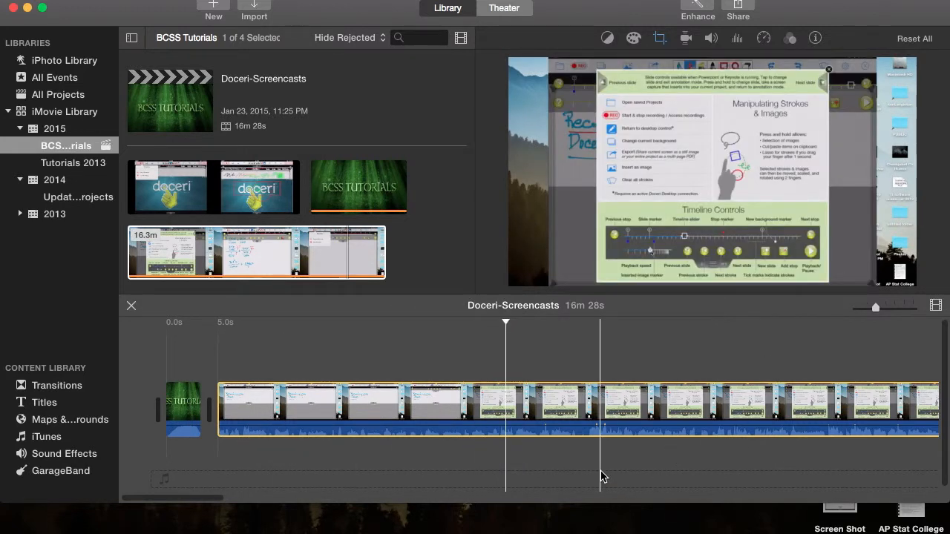
{"action": "key", "text": "space"}
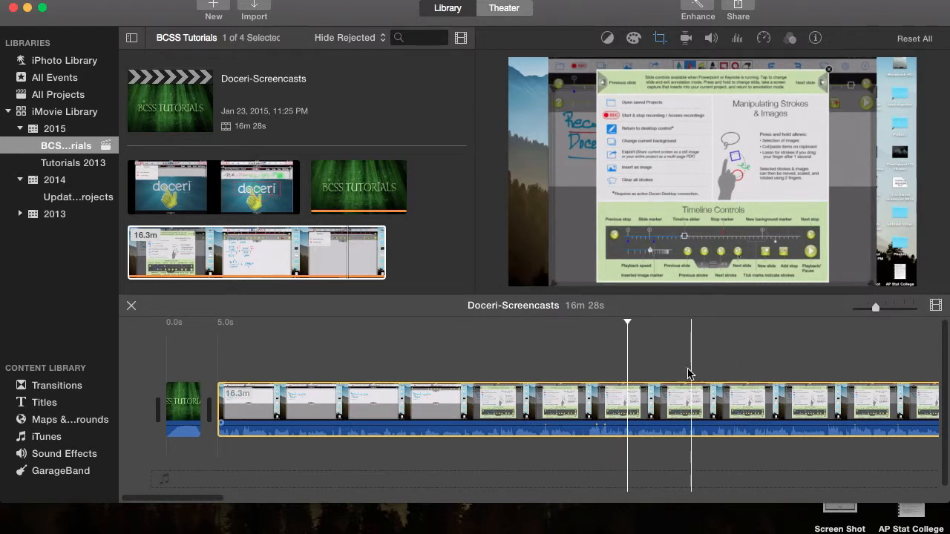
{"action": "left_click", "coordinate": [651, 327]}
{"action": "left_click_drag", "start_coordinate": [652, 327], "coordinate": [851, 321]}
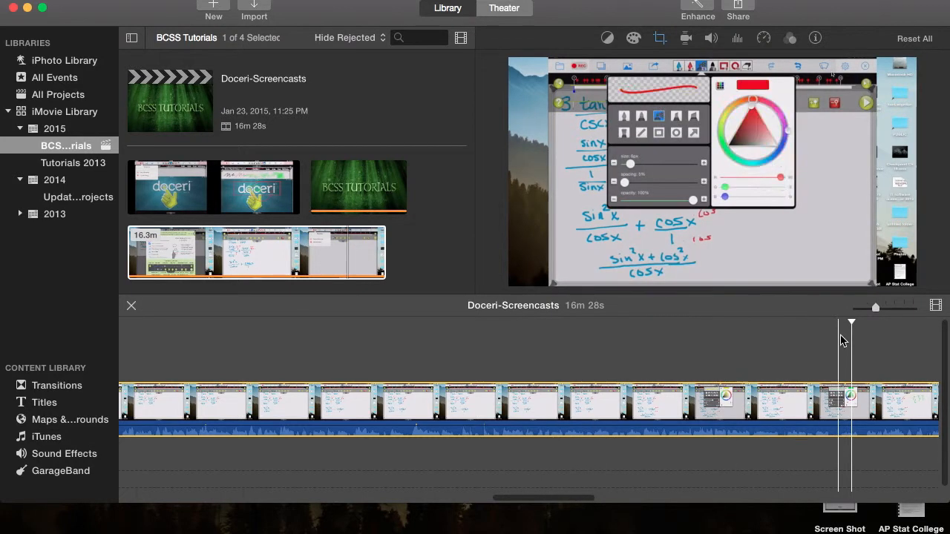
Step: Split the screencast clip in its second half, where the yellow pen's color settings are open
{"action": "left_click_drag", "start_coordinate": [850, 319], "coordinate": [751, 321]}
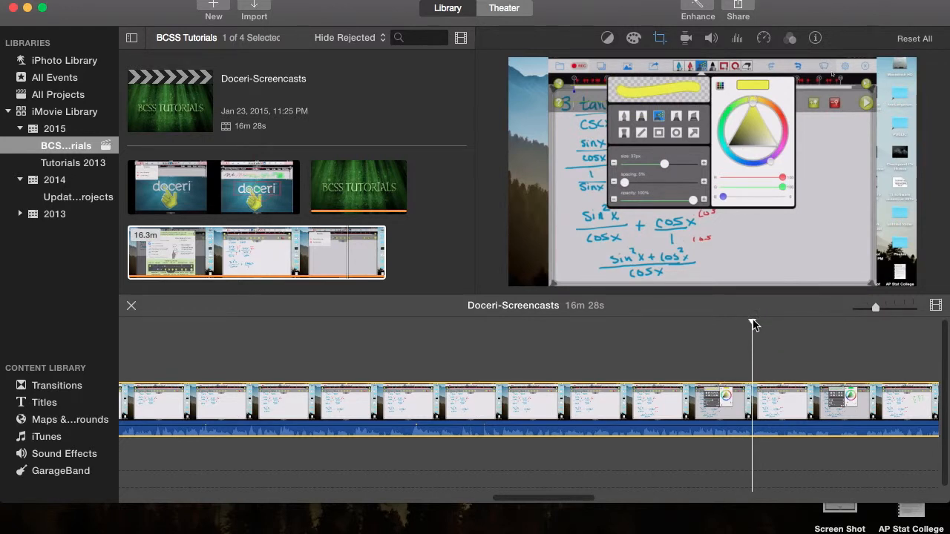
{"action": "left_click", "coordinate": [753, 399]}
{"action": "right_click", "coordinate": [754, 399]}
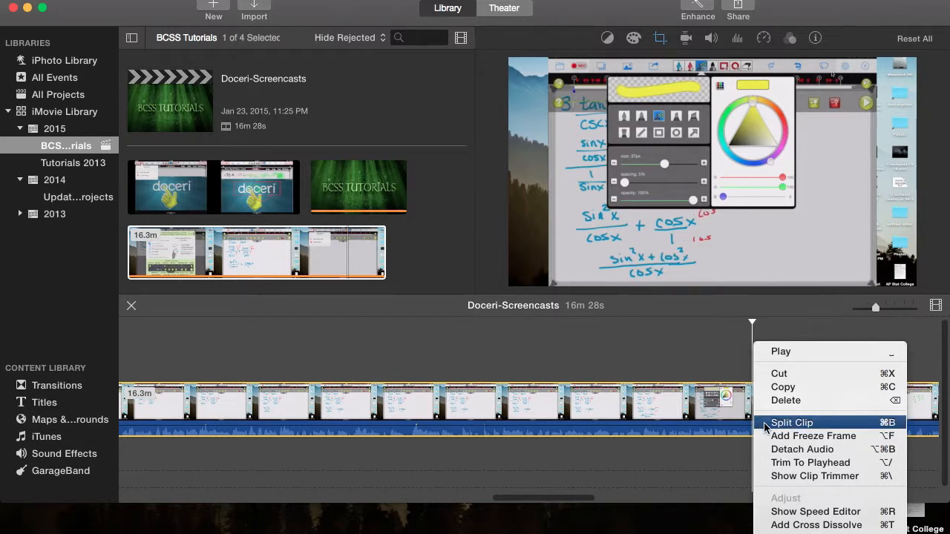
{"action": "left_click", "coordinate": [791, 422]}
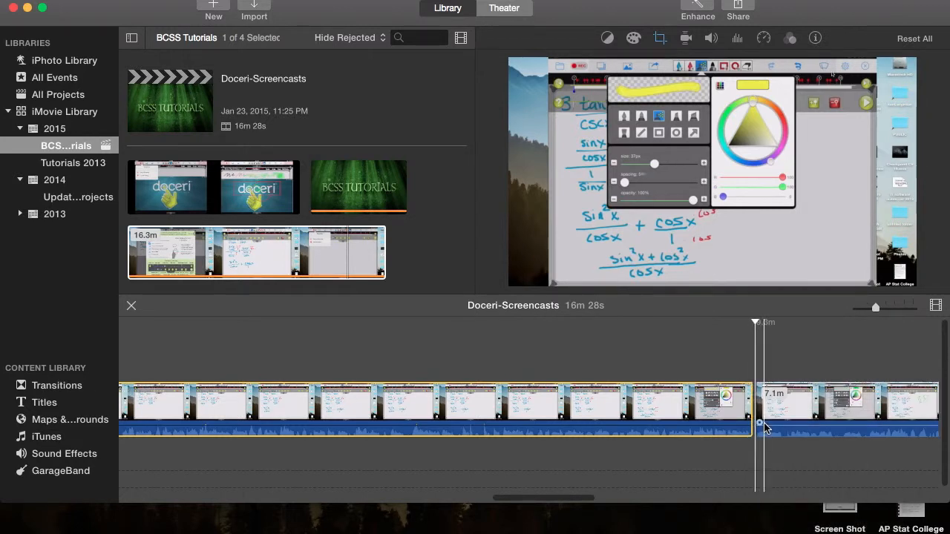
Step: Split the screencast again 4 seconds after the first cut and delete the short segment between the cuts
{"action": "left_click_drag", "start_coordinate": [756, 320], "coordinate": [781, 325]}
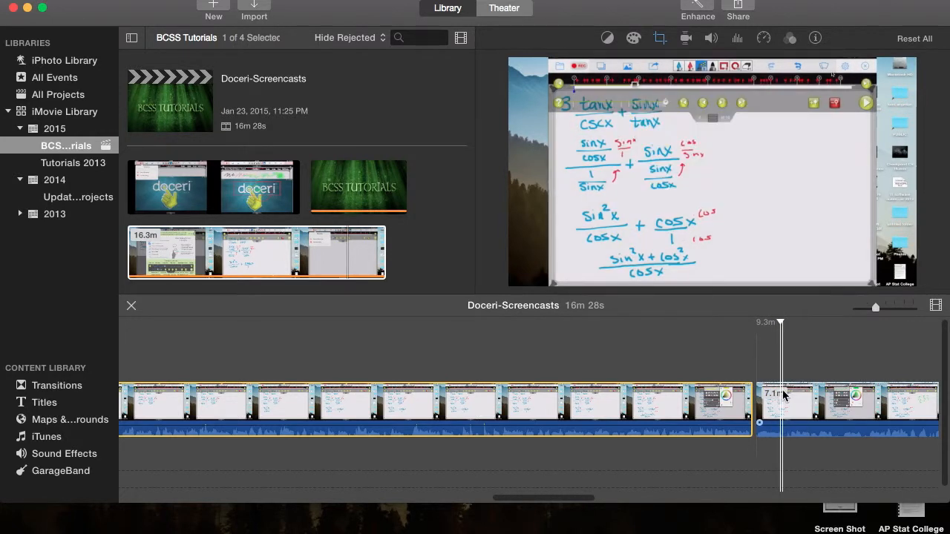
{"action": "right_click", "coordinate": [781, 393]}
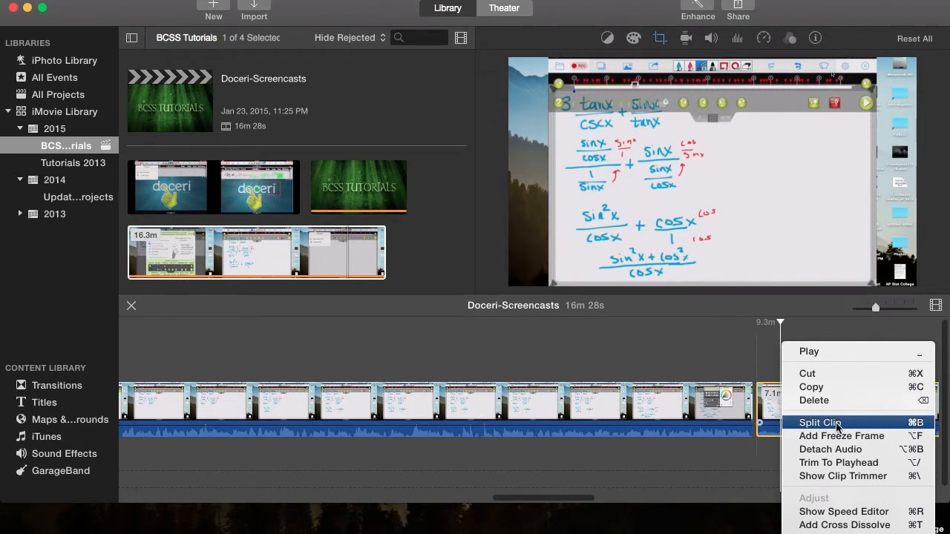
{"action": "left_click", "coordinate": [820, 422]}
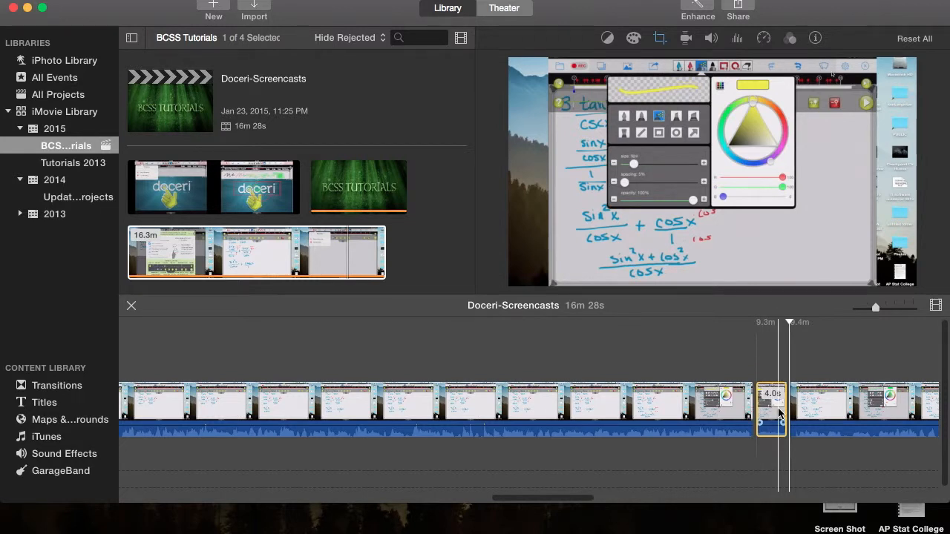
{"action": "key", "text": "Delete"}
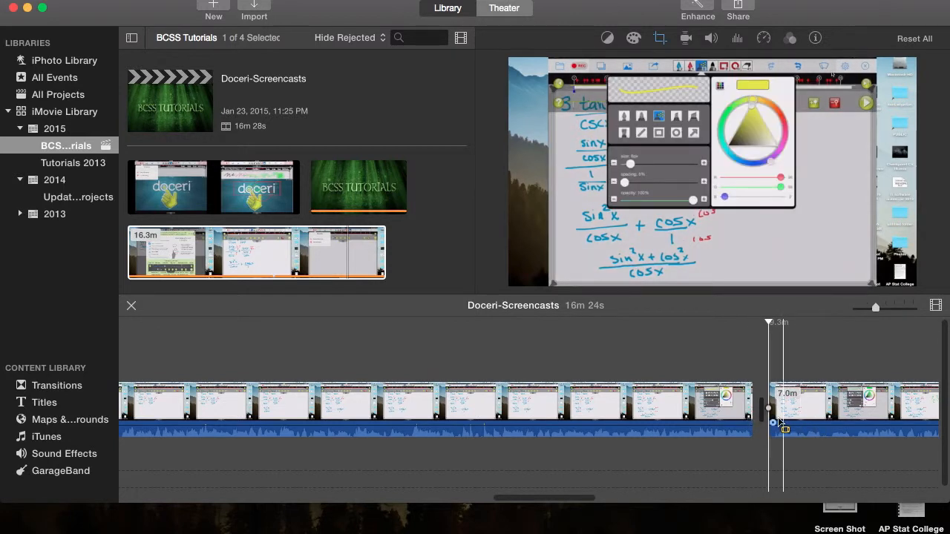
Step: Undo the segment deletion and both splits of the screencast clip
{"action": "left_click", "coordinate": [735, 421]}
{"action": "key", "text": "space"}
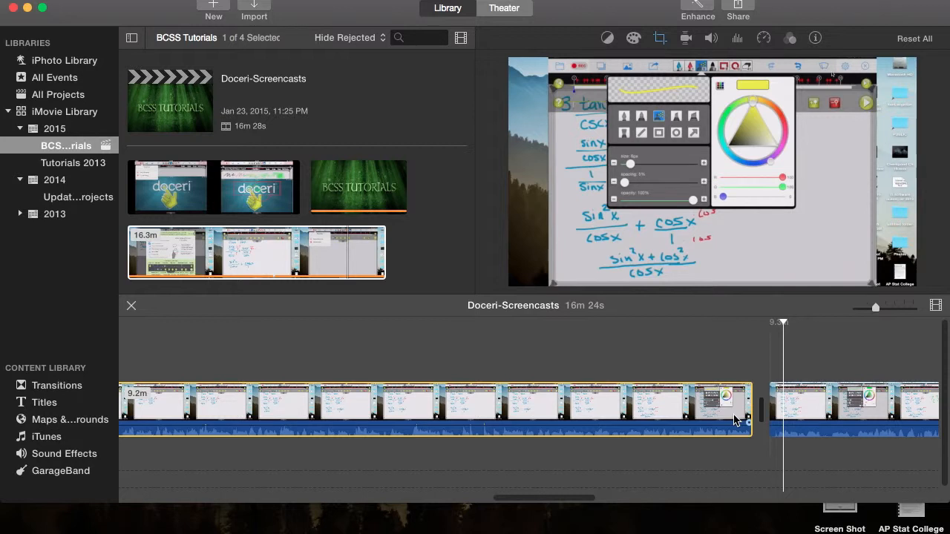
{"action": "key", "text": "super+z"}
{"action": "key", "text": "super+z"}
{"action": "key", "text": "super+z"}
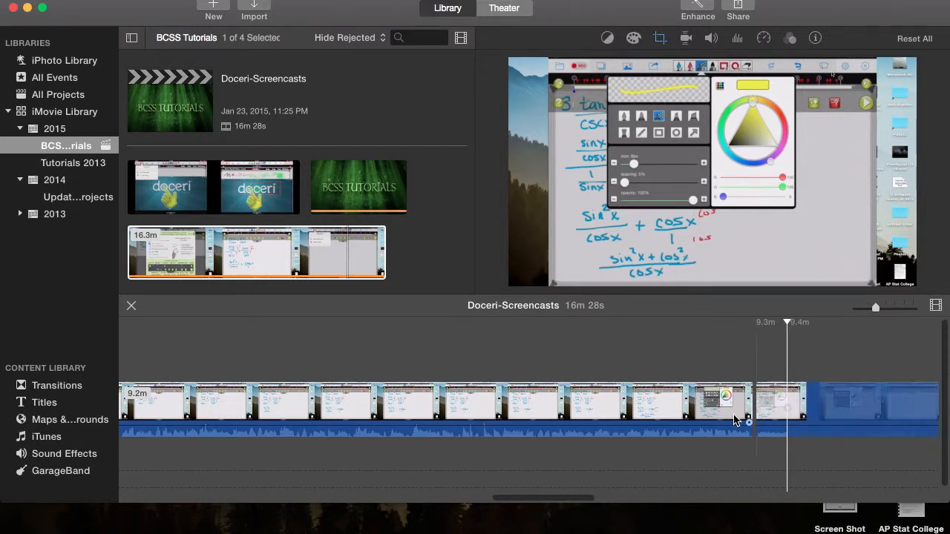
{"action": "key", "text": "super+z"}
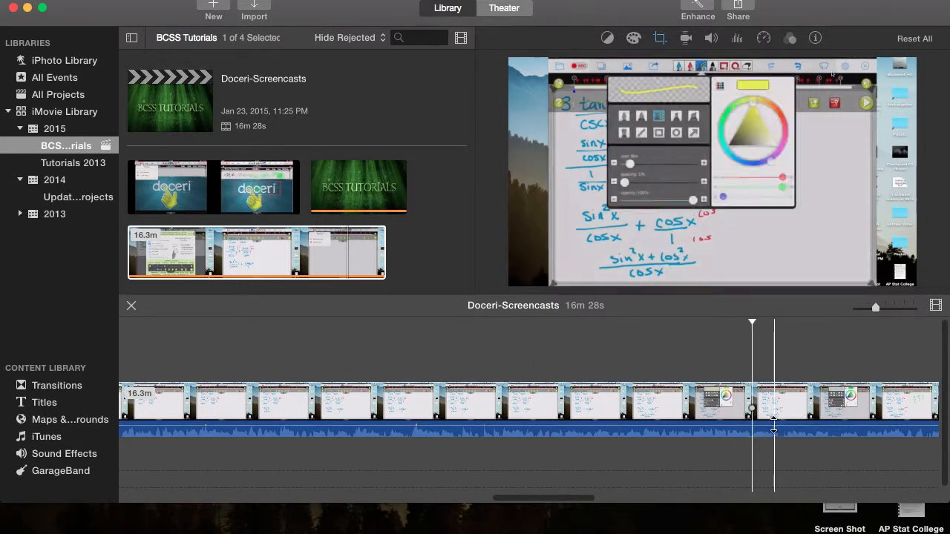
Step: Examine the timeline from beginning to end at different zoom levels, finishing with the whole project in view
{"action": "left_click_drag", "start_coordinate": [875, 310], "coordinate": [917, 312]}
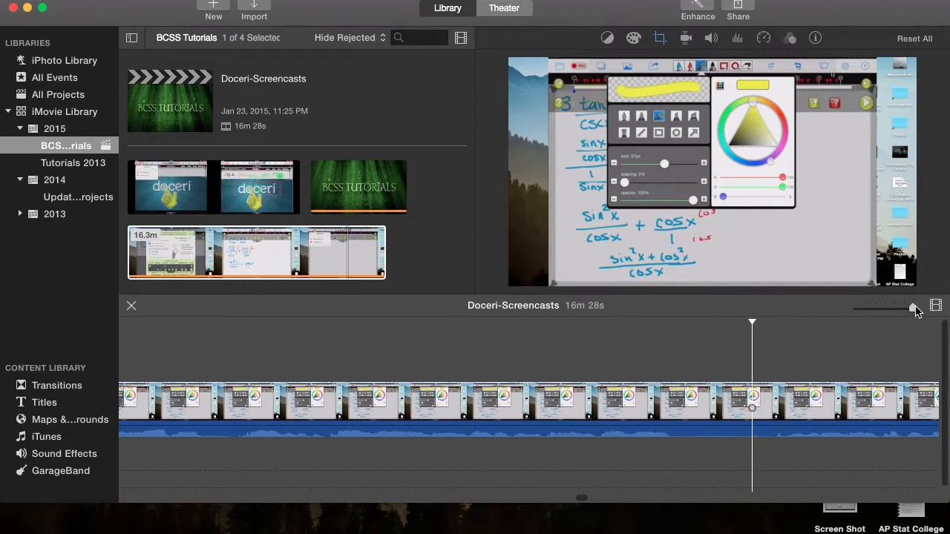
{"action": "left_click_drag", "start_coordinate": [916, 310], "coordinate": [849, 305]}
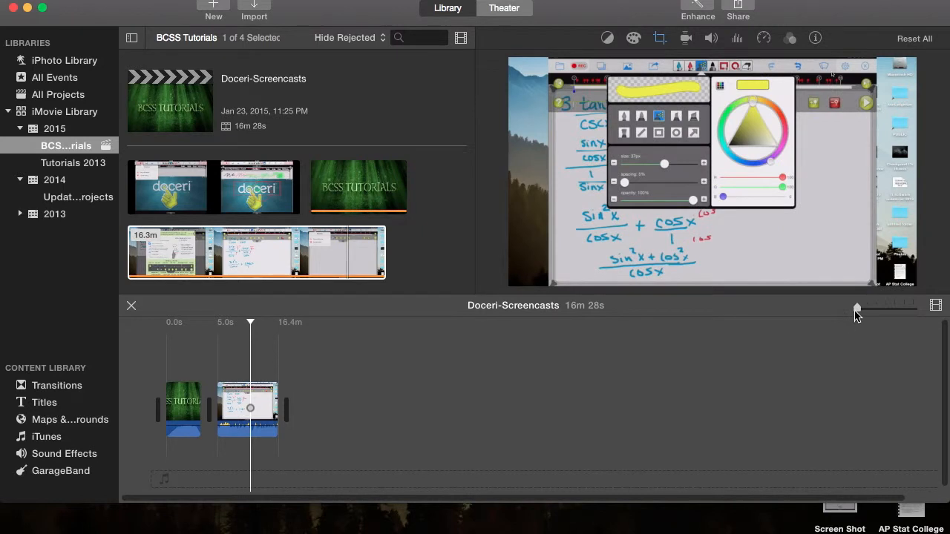
{"action": "left_click", "coordinate": [855, 310]}
{"action": "left_click_drag", "start_coordinate": [857, 313], "coordinate": [866, 309]}
{"action": "scroll", "coordinate": [523, 428], "scroll_direction": "left", "scroll_amount": 10}
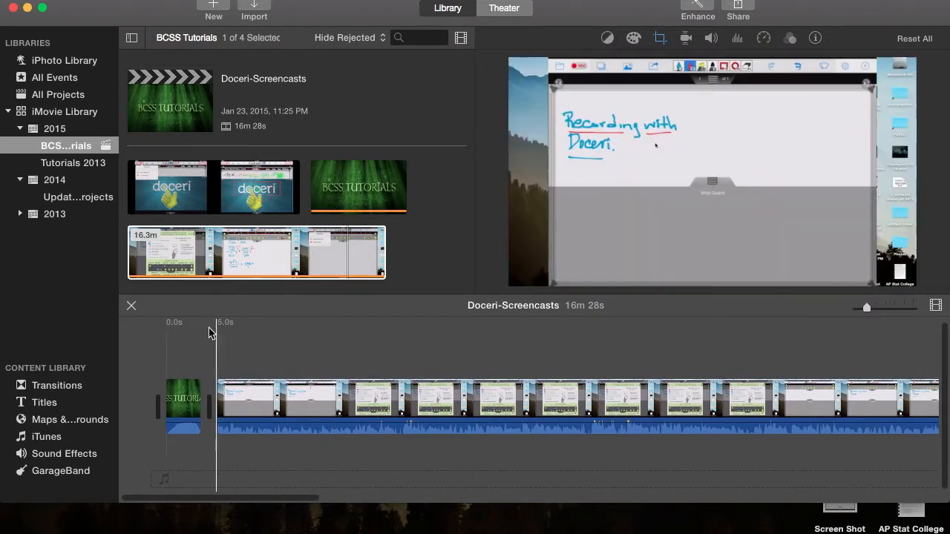
{"action": "scroll", "coordinate": [339, 376], "scroll_direction": "right", "scroll_amount": 15}
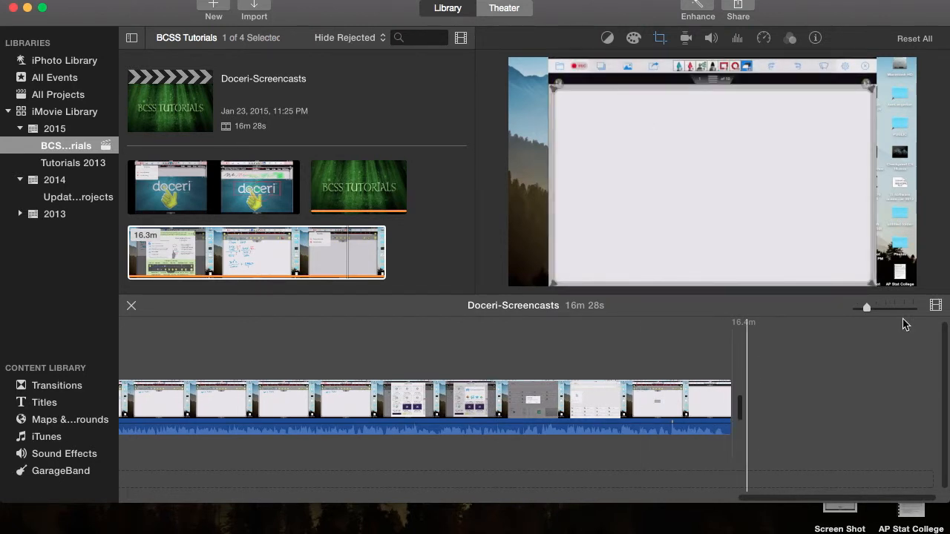
{"action": "mouse_move", "coordinate": [869, 314]}
{"action": "left_mouse_down"}
{"action": "mouse_move", "coordinate": [902, 311]}
{"action": "mouse_move", "coordinate": [857, 308]}
{"action": "left_mouse_up"}
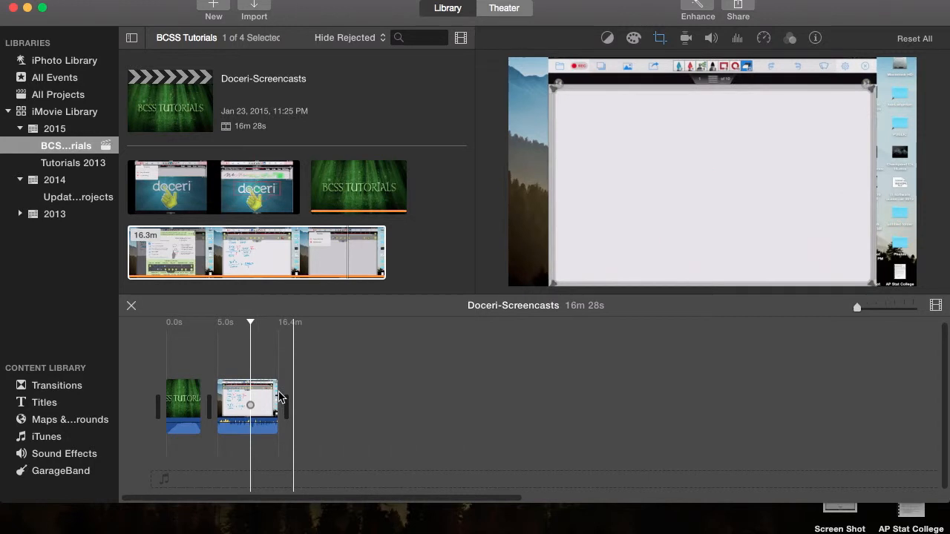
Step: Browse the available transitions and add Fade to Black at the end of the screencast clip
{"action": "left_click", "coordinate": [57, 385]}
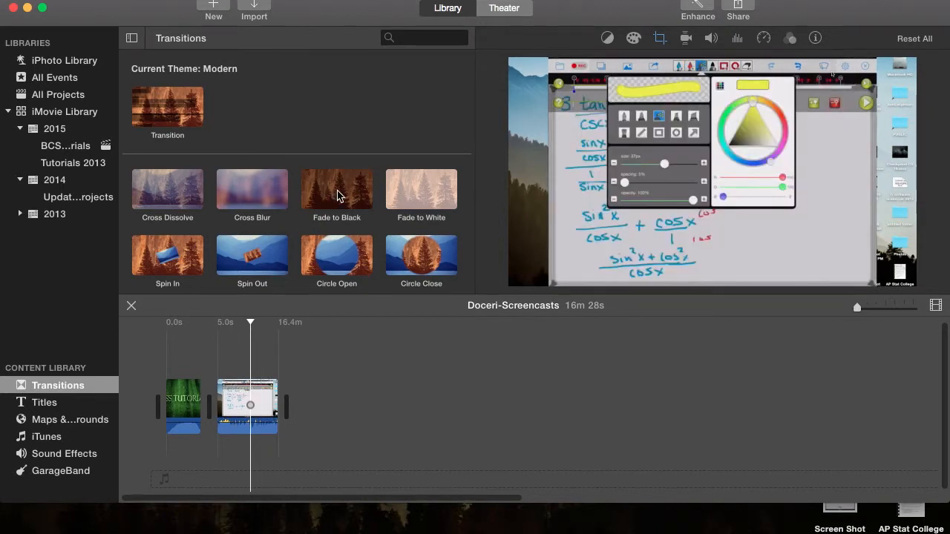
{"action": "scroll", "coordinate": [337, 195], "scroll_direction": "down", "scroll_amount": 2}
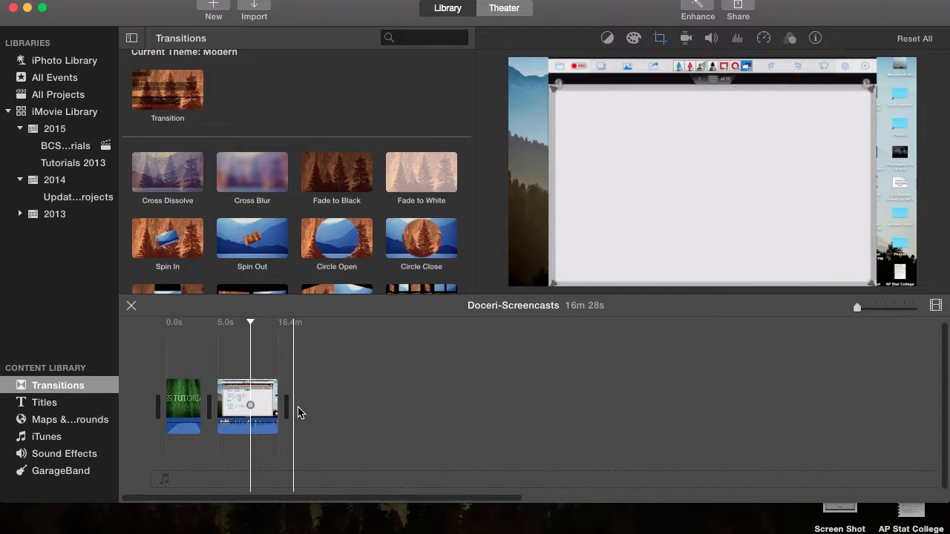
{"action": "scroll", "coordinate": [326, 281], "scroll_direction": "down", "scroll_amount": 5}
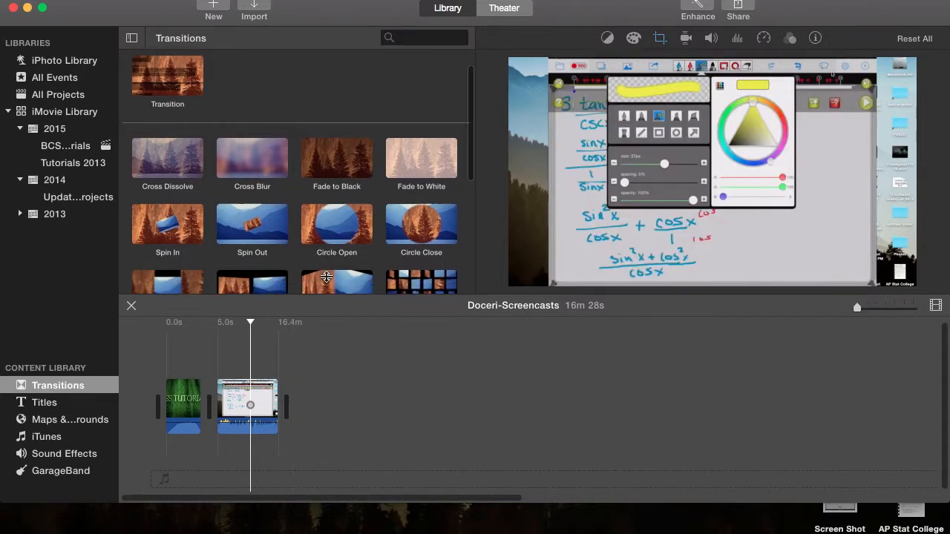
{"action": "scroll", "coordinate": [326, 277], "scroll_direction": "down", "scroll_amount": 4}
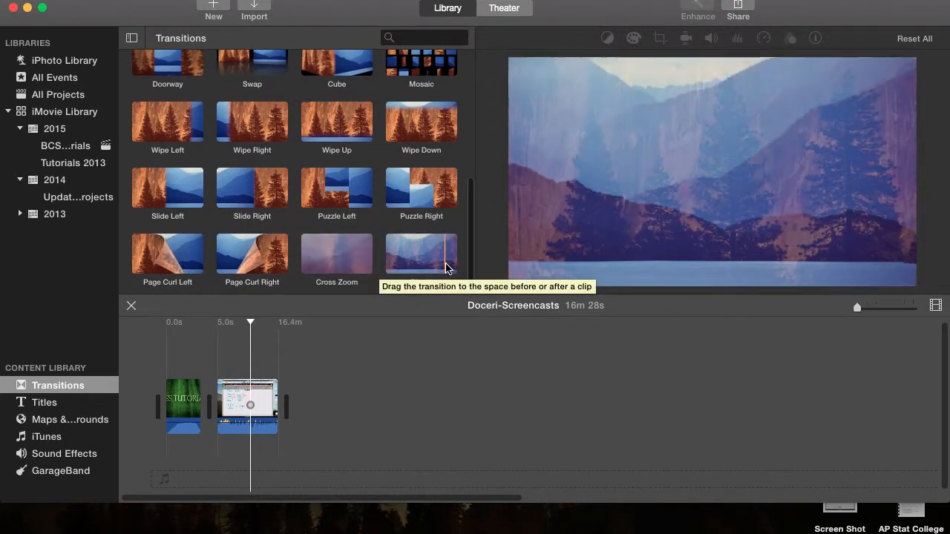
{"action": "scroll", "coordinate": [301, 253], "scroll_direction": "up", "scroll_amount": 6}
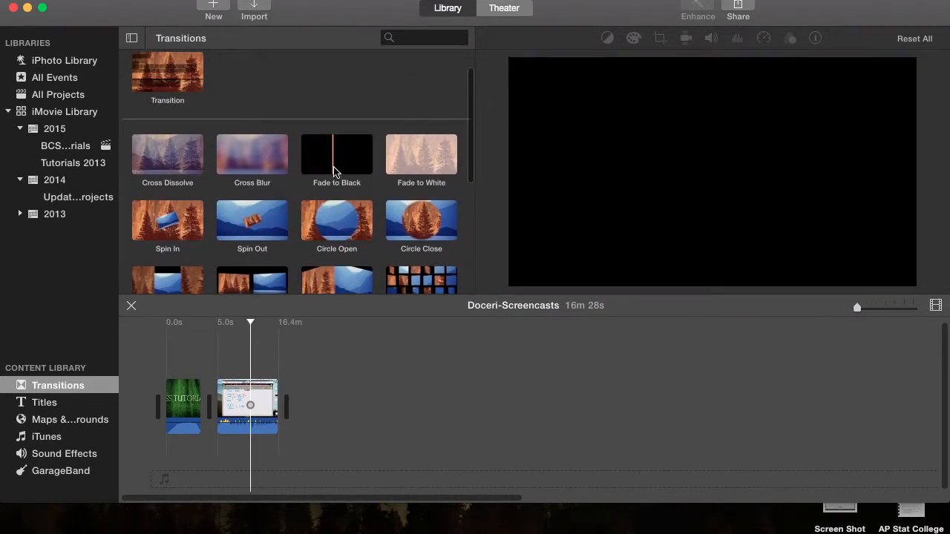
{"action": "left_click", "coordinate": [326, 157]}
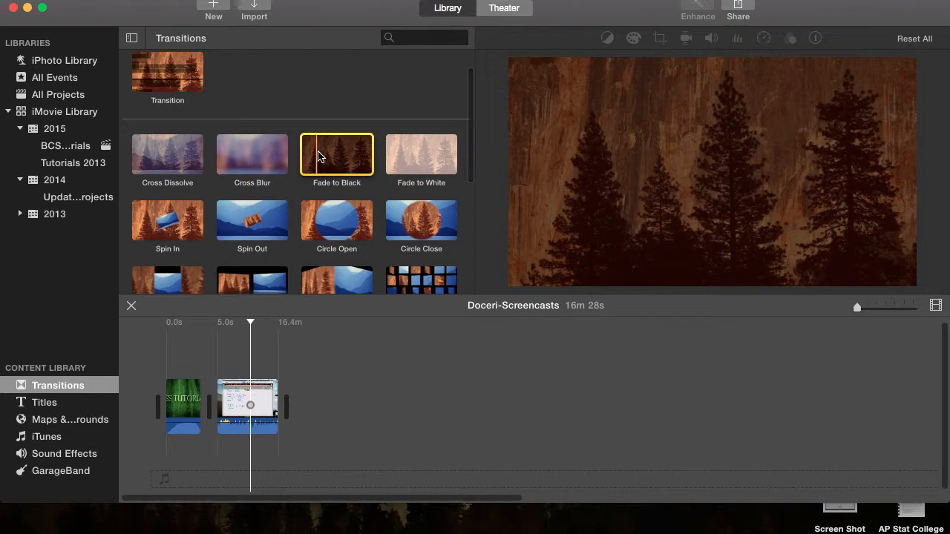
{"action": "left_click_drag", "start_coordinate": [302, 337], "coordinate": [289, 408]}
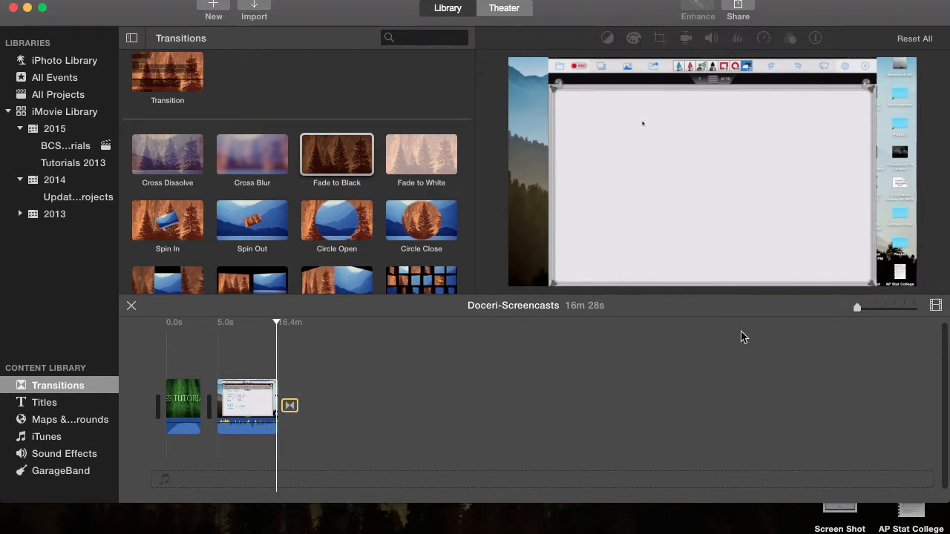
Step: Trim about 2 seconds off the end of the screencast clip, just before the closing transition
{"action": "left_click", "coordinate": [892, 308]}
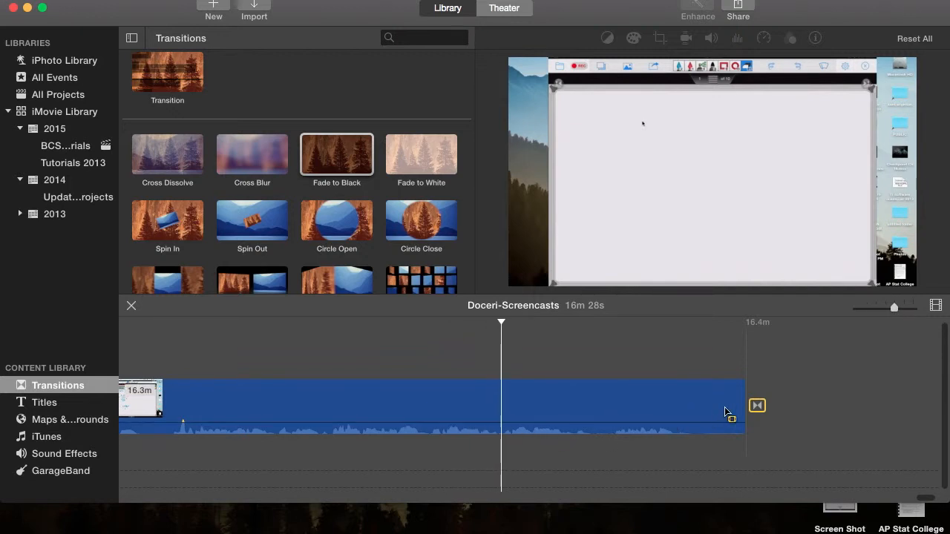
{"action": "mouse_move", "coordinate": [687, 258]}
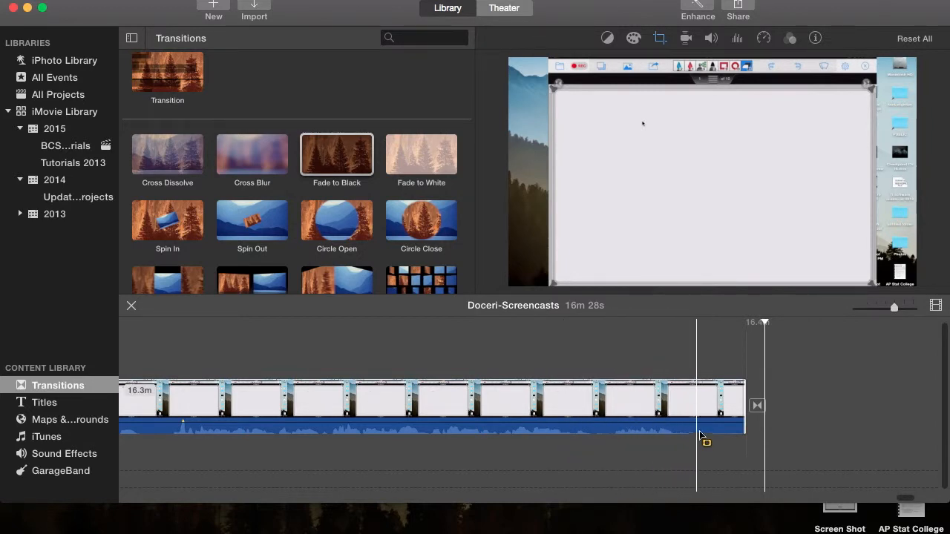
{"action": "left_click_drag", "start_coordinate": [744, 408], "coordinate": [688, 410]}
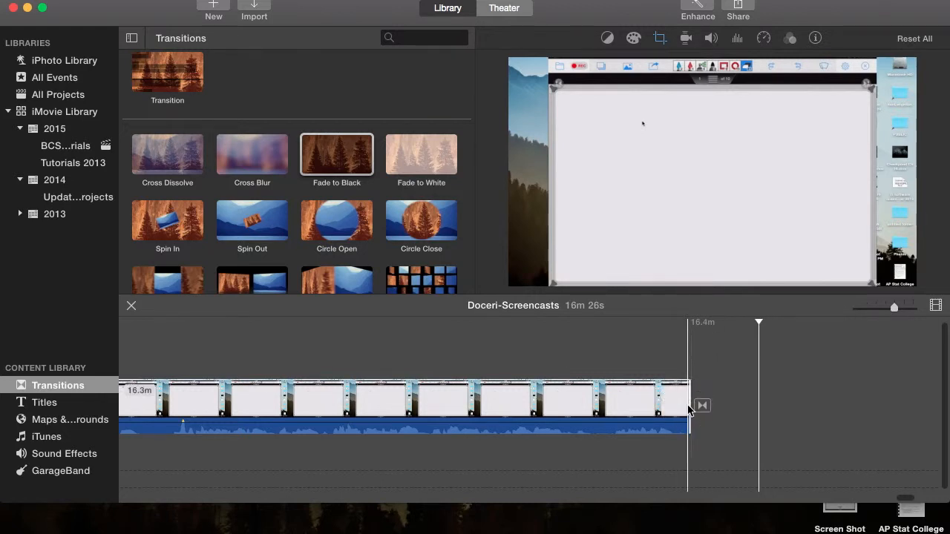
Step: Add a Line title after the closing transition and change its text to "CHECK BACK" and "FOR MORE LATER..."
{"action": "left_click", "coordinate": [51, 406]}
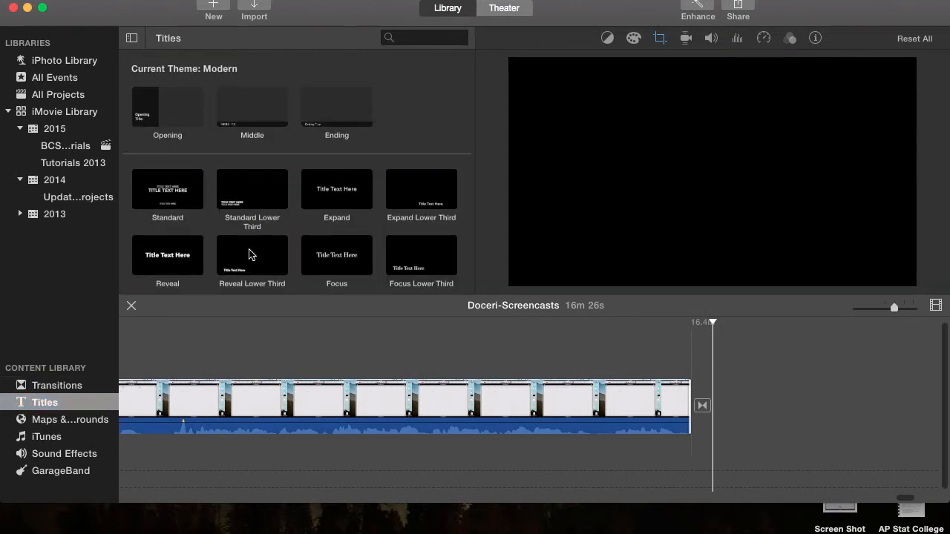
{"action": "scroll", "coordinate": [293, 247], "scroll_direction": "down", "scroll_amount": 3}
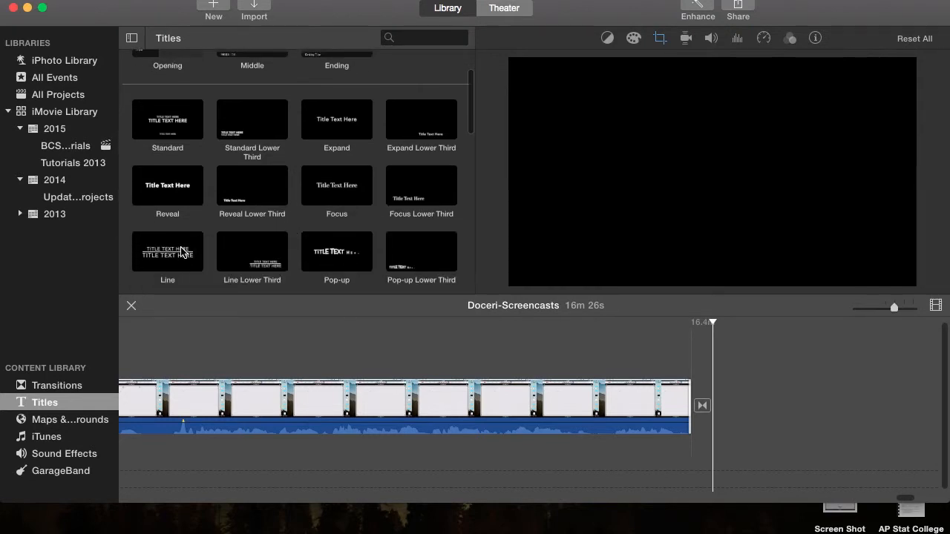
{"action": "left_click_drag", "start_coordinate": [182, 252], "coordinate": [721, 406]}
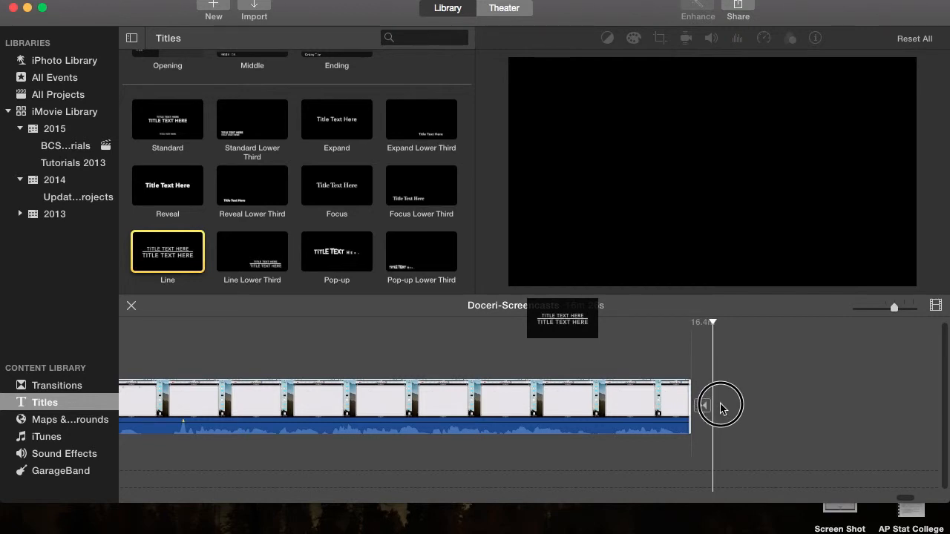
{"action": "left_click_drag", "start_coordinate": [721, 406], "coordinate": [723, 408]}
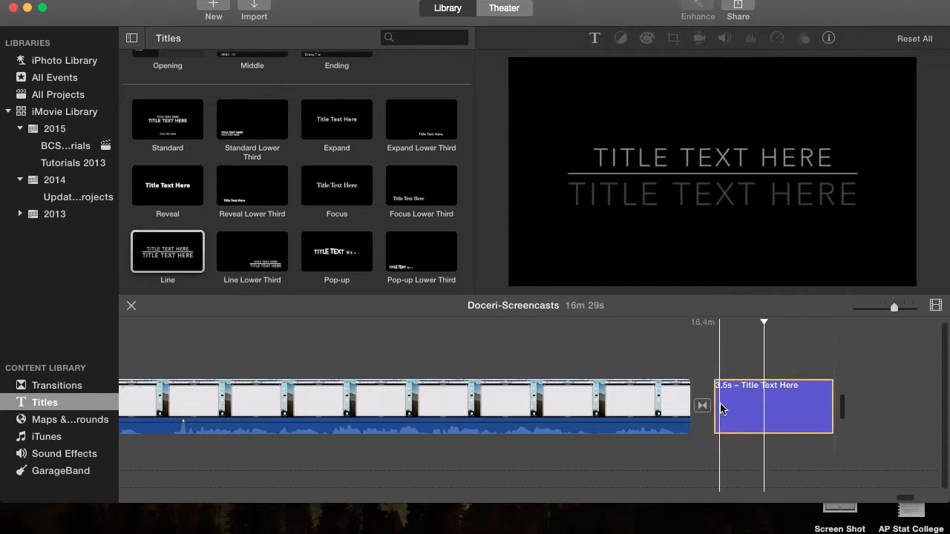
{"action": "left_click", "coordinate": [731, 161]}
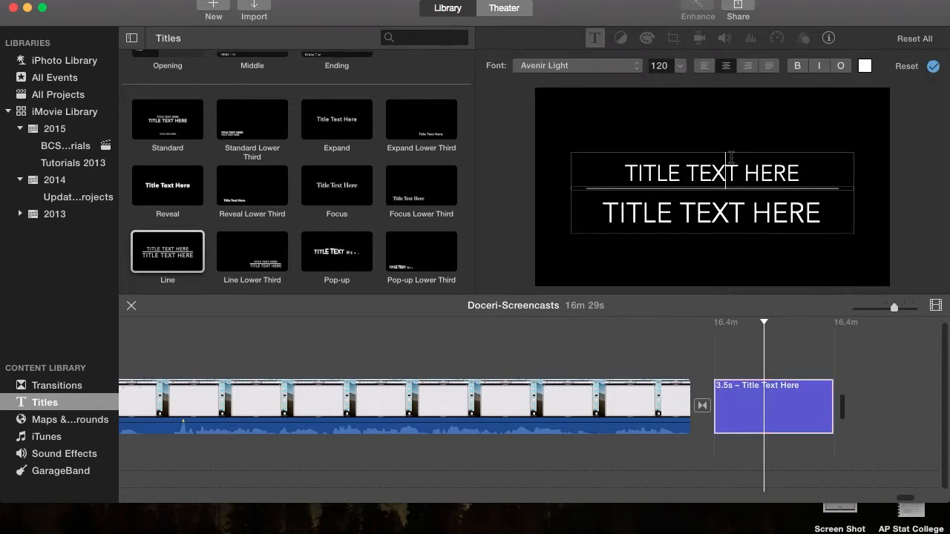
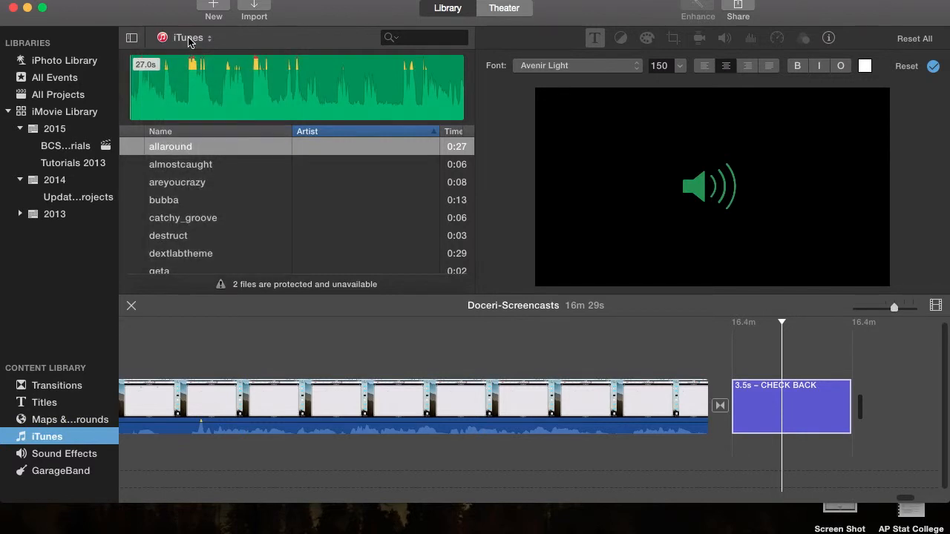
Step: Look through the iTunes music and the sound effects collection for closing audio
{"action": "left_click", "coordinate": [132, 38]}
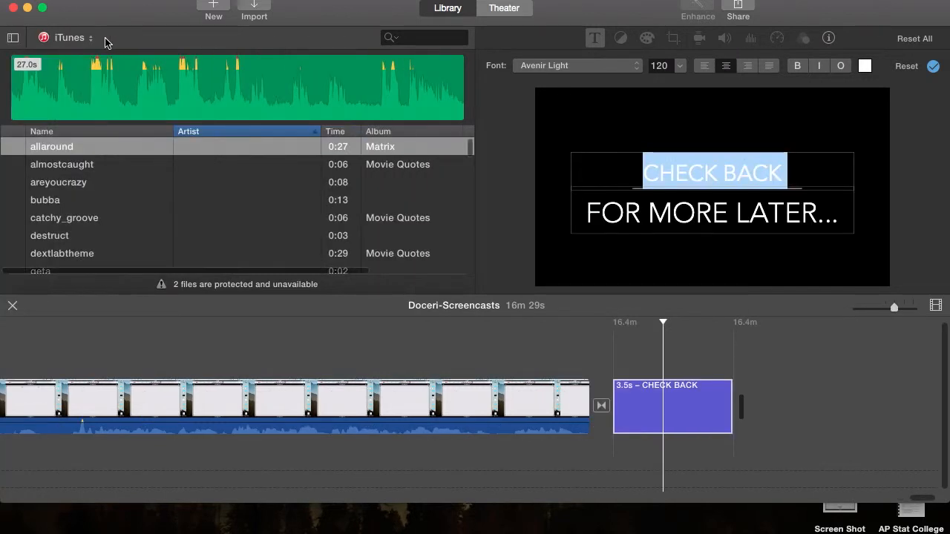
{"action": "left_click", "coordinate": [19, 37]}
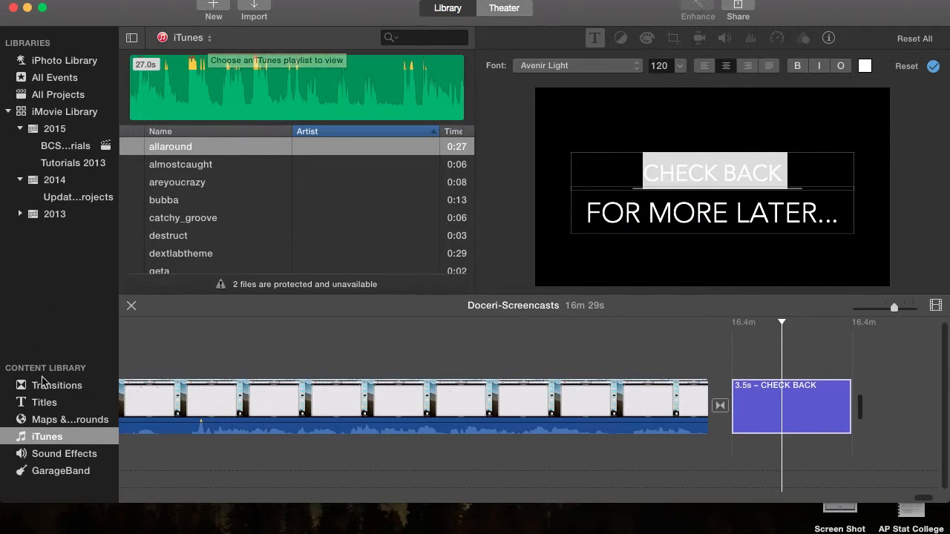
{"action": "left_click", "coordinate": [55, 456]}
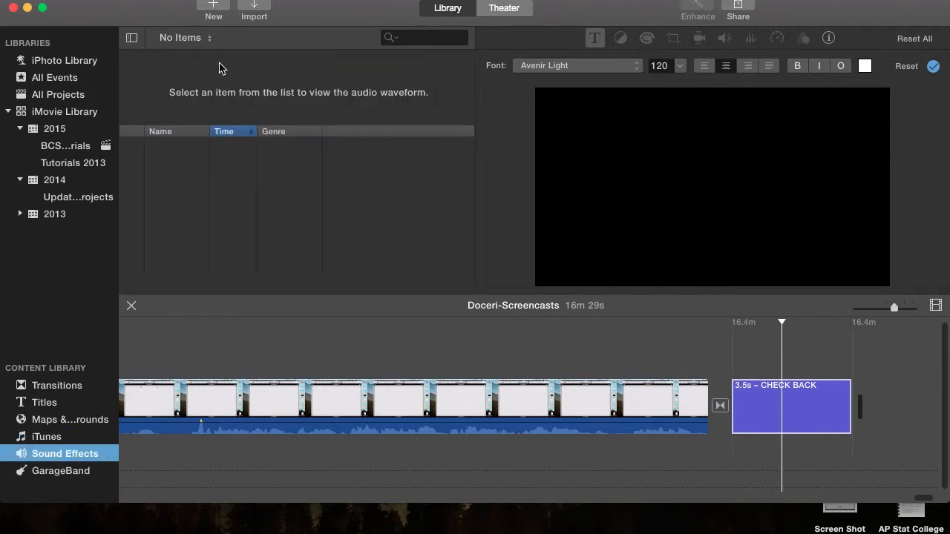
{"action": "left_click", "coordinate": [57, 440]}
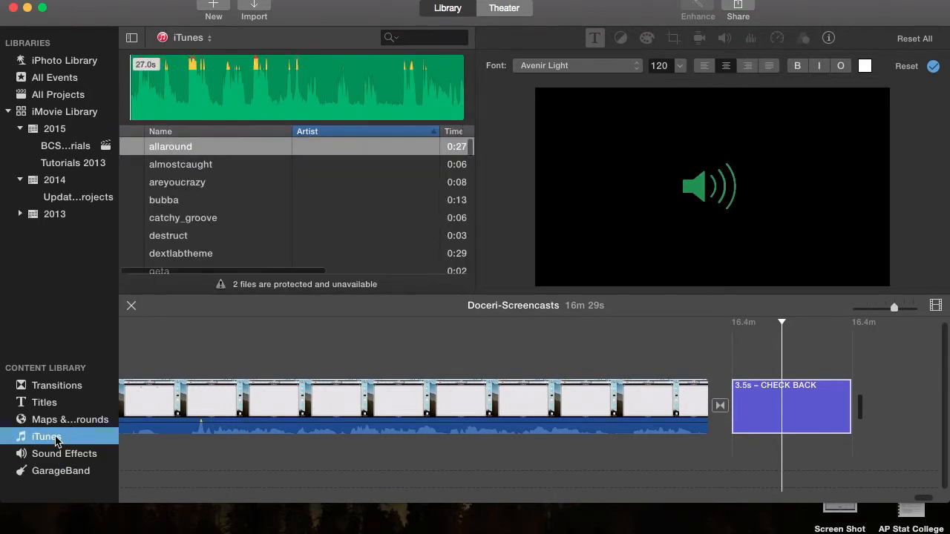
{"action": "left_click", "coordinate": [57, 454]}
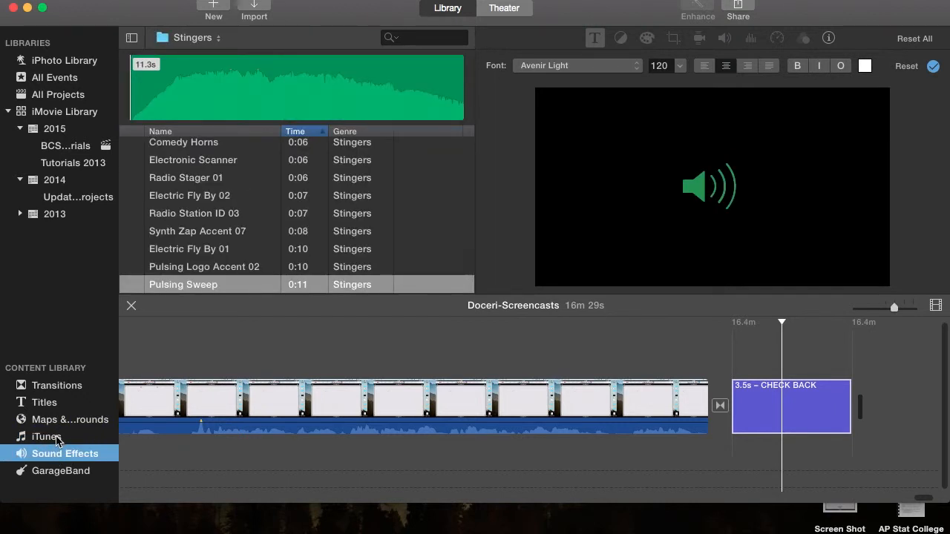
{"action": "left_click", "coordinate": [58, 439]}
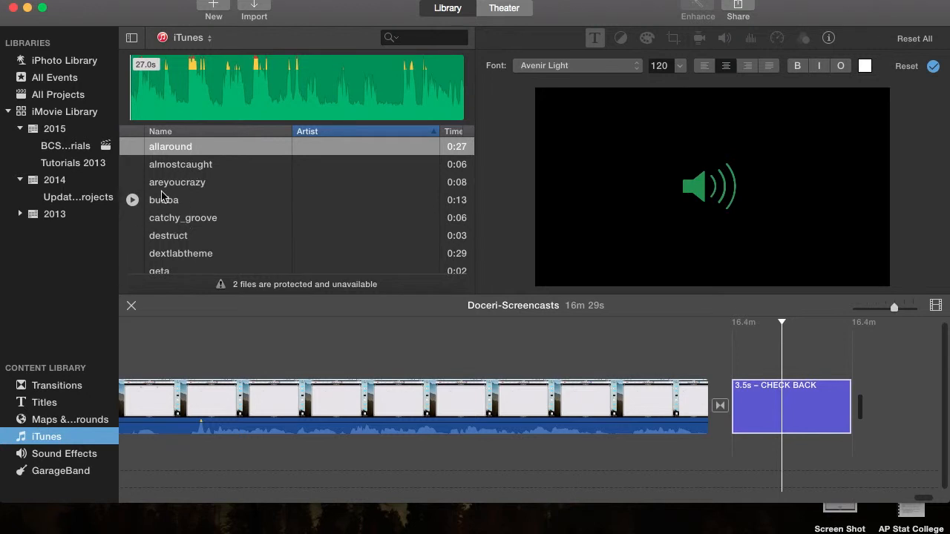
{"action": "left_click", "coordinate": [47, 454]}
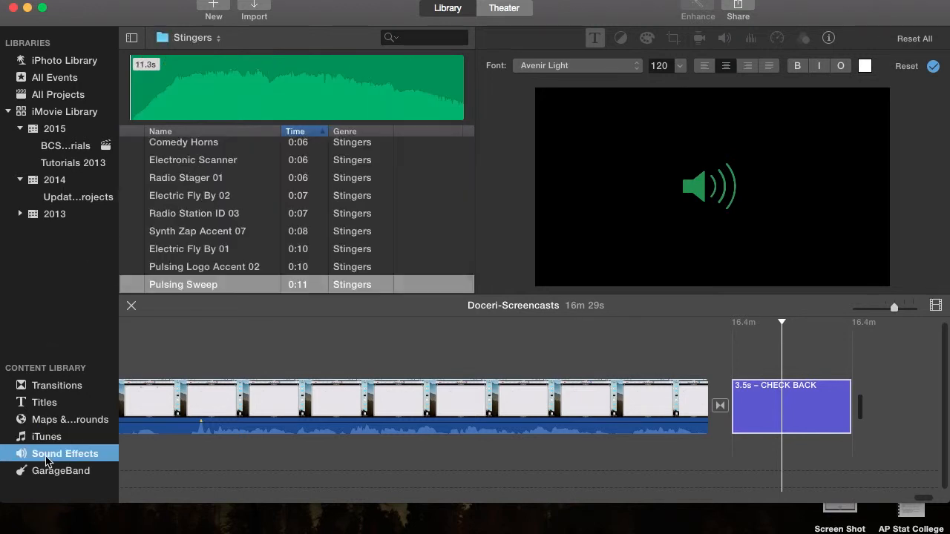
Step: Preview the Modern track from Theme Music and add its first 4 seconds beneath the closing title, starting near the screencast's end
{"action": "left_click", "coordinate": [186, 38]}
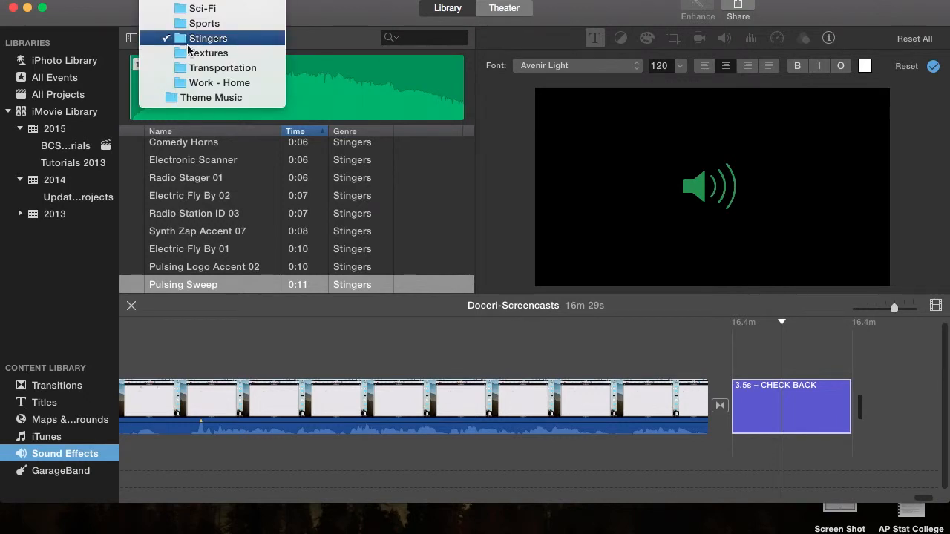
{"action": "left_click", "coordinate": [199, 101]}
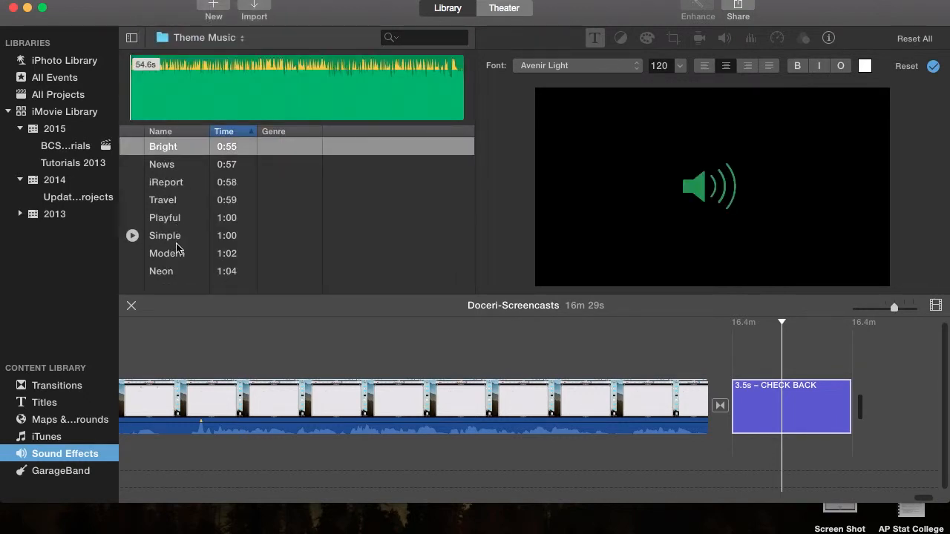
{"action": "left_click", "coordinate": [133, 255]}
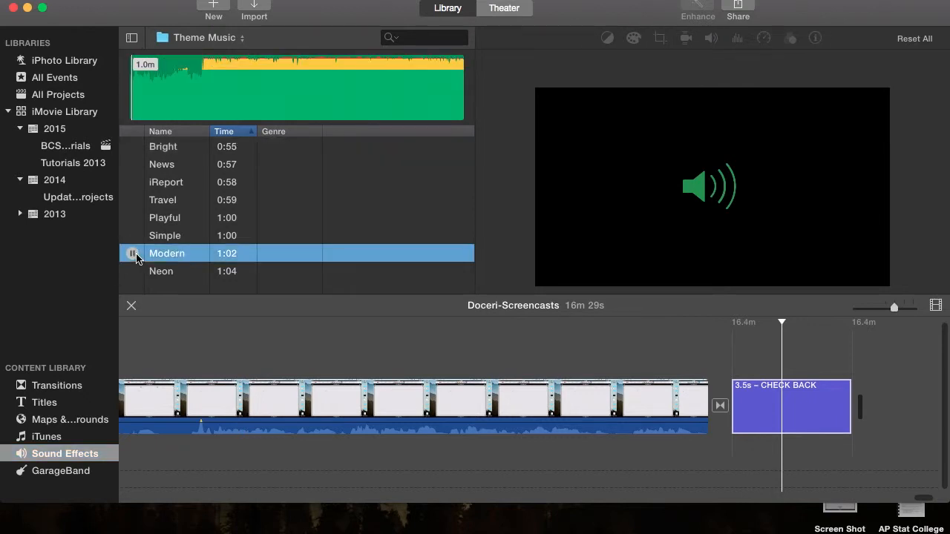
{"action": "left_click", "coordinate": [134, 254]}
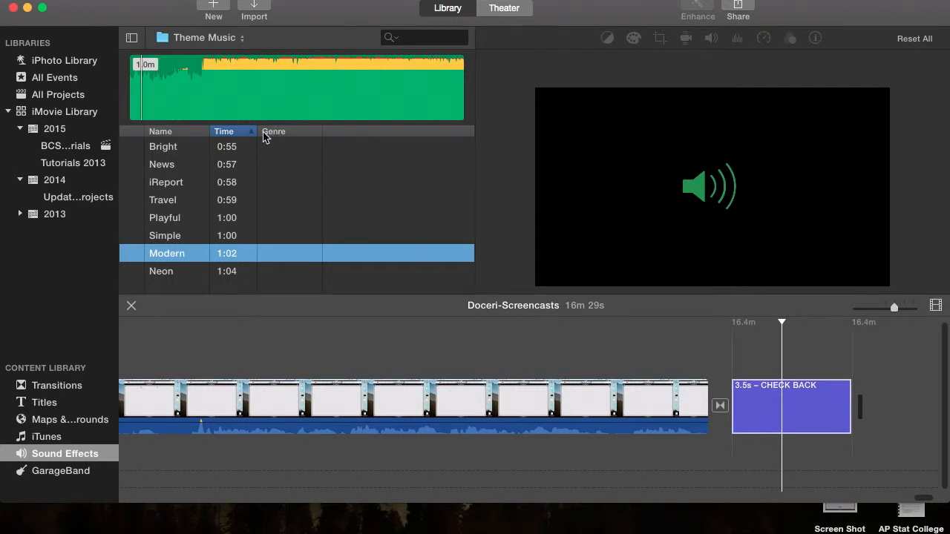
{"action": "left_click_drag", "start_coordinate": [150, 96], "coordinate": [126, 92]}
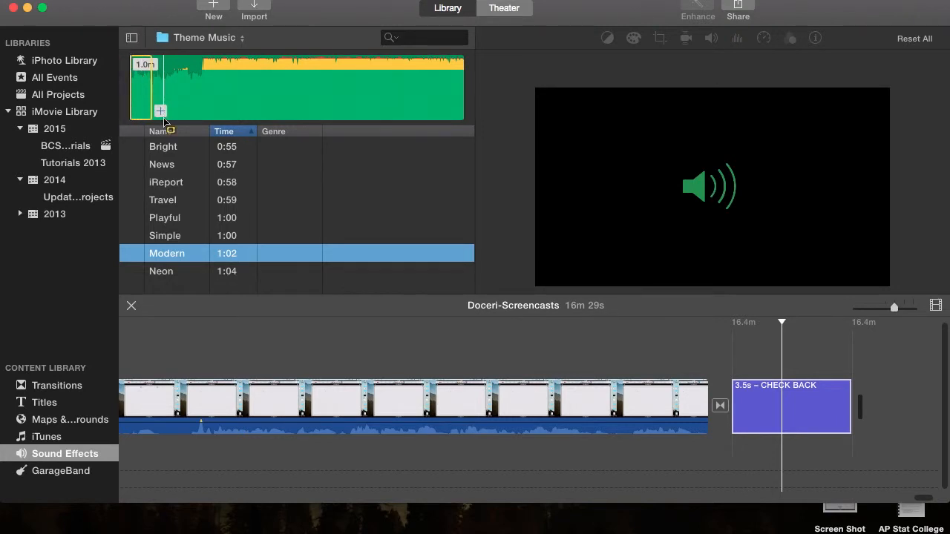
{"action": "left_click_drag", "start_coordinate": [148, 99], "coordinate": [698, 478]}
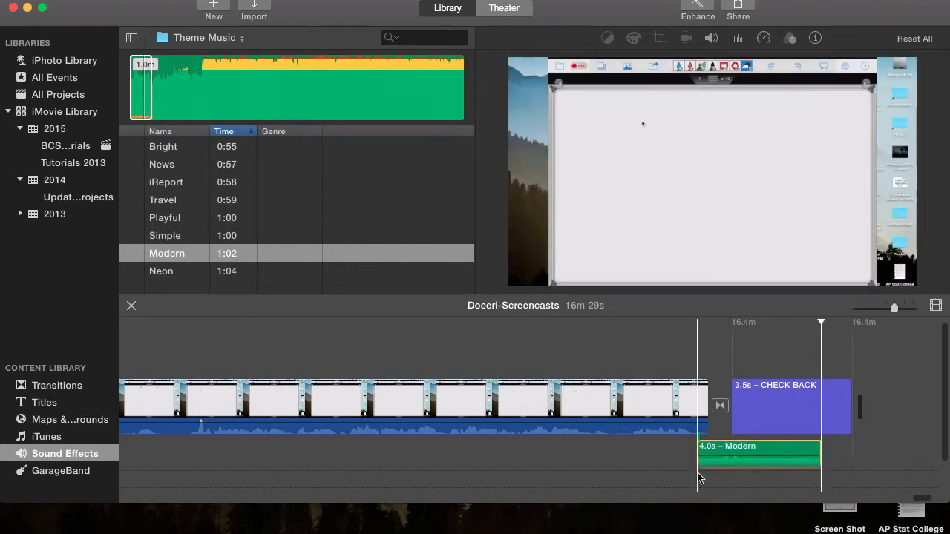
Step: Extend the Modern music clip to 4.9 seconds so it ends with the closing title, and play back the ending
{"action": "left_click_drag", "start_coordinate": [816, 448], "coordinate": [853, 445]}
{"action": "scroll", "coordinate": [853, 445], "scroll_direction": "down", "scroll_amount": 1}
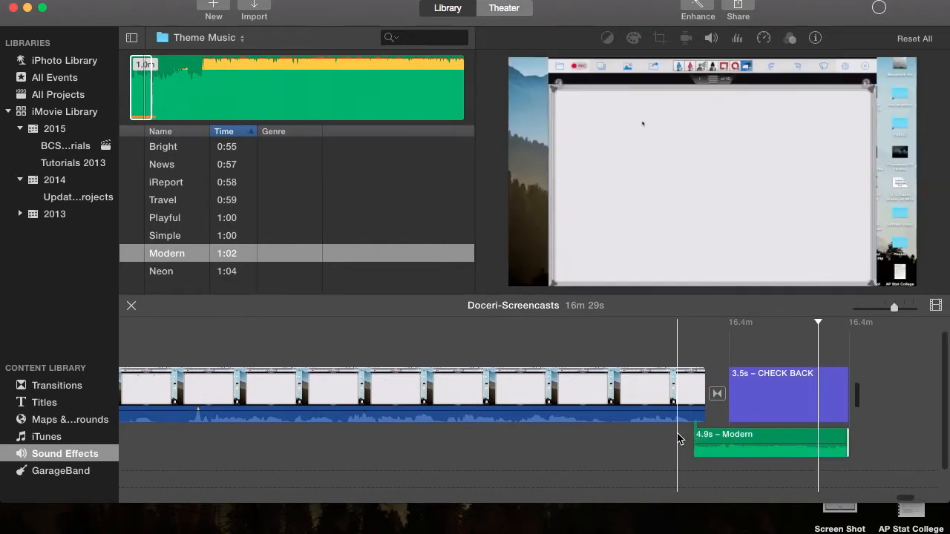
{"action": "left_click", "coordinate": [656, 436]}
{"action": "key", "text": "space"}
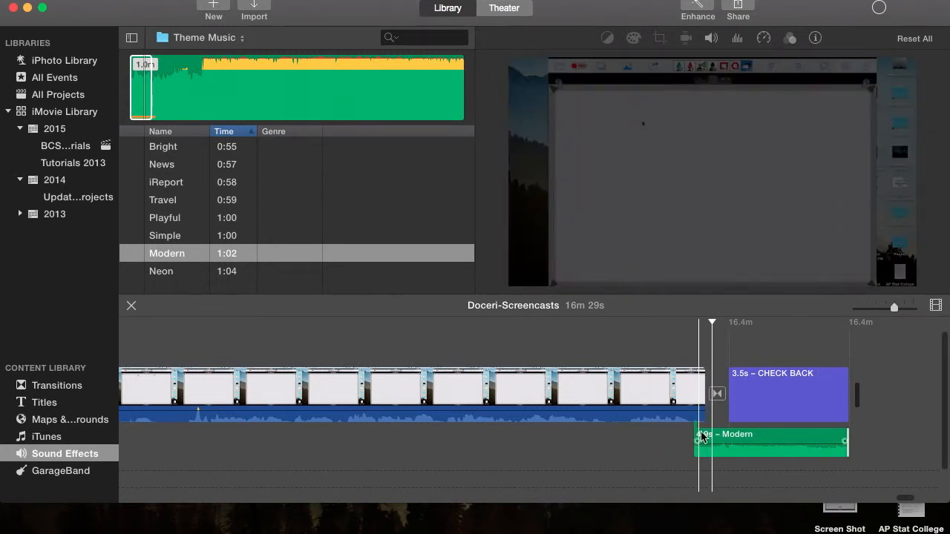
Step: Move the Modern music clip slightly earlier so it starts further beneath the end of the screencast
{"action": "left_click_drag", "start_coordinate": [695, 439], "coordinate": [684, 443]}
{"action": "left_click", "coordinate": [764, 435]}
{"action": "left_click_drag", "start_coordinate": [764, 436], "coordinate": [742, 435]}
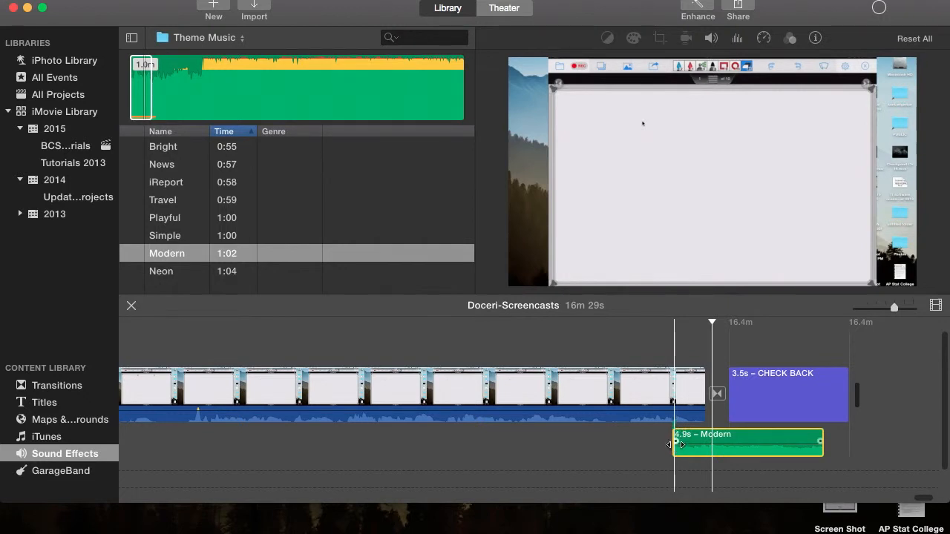
Step: Fade the Modern music clip in and out and extend it to 5.6 seconds, ending with the closing title
{"action": "left_click_drag", "start_coordinate": [675, 440], "coordinate": [712, 444]}
{"action": "mouse_move", "coordinate": [820, 439]}
{"action": "left_mouse_down"}
{"action": "mouse_move", "coordinate": [850, 439]}
{"action": "mouse_move", "coordinate": [813, 443]}
{"action": "left_mouse_up"}
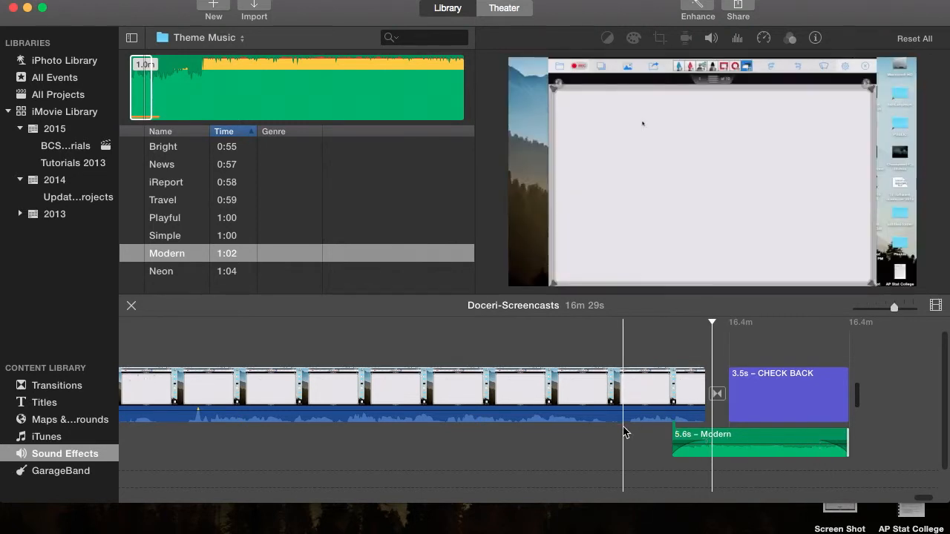
{"action": "key", "text": "space"}
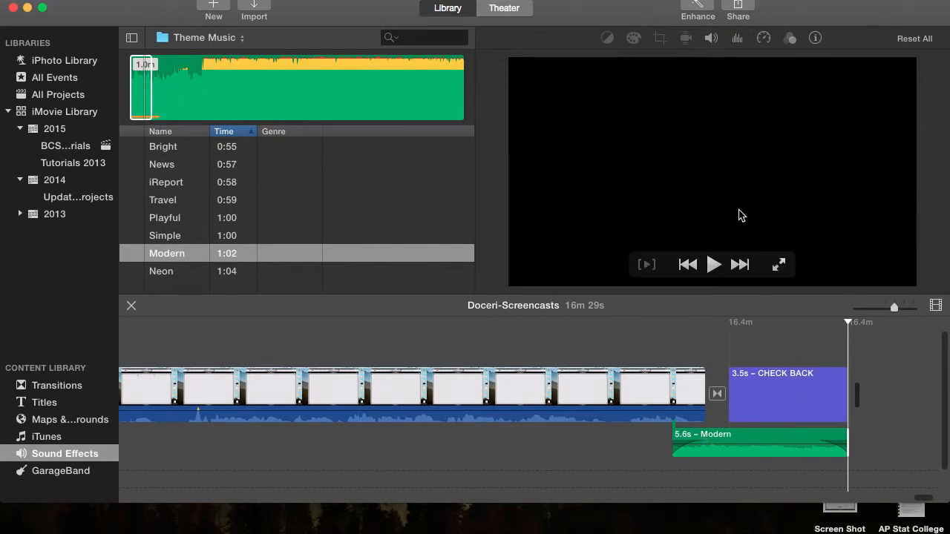
{"action": "scroll", "coordinate": [748, 408], "scroll_direction": "left", "scroll_amount": 10}
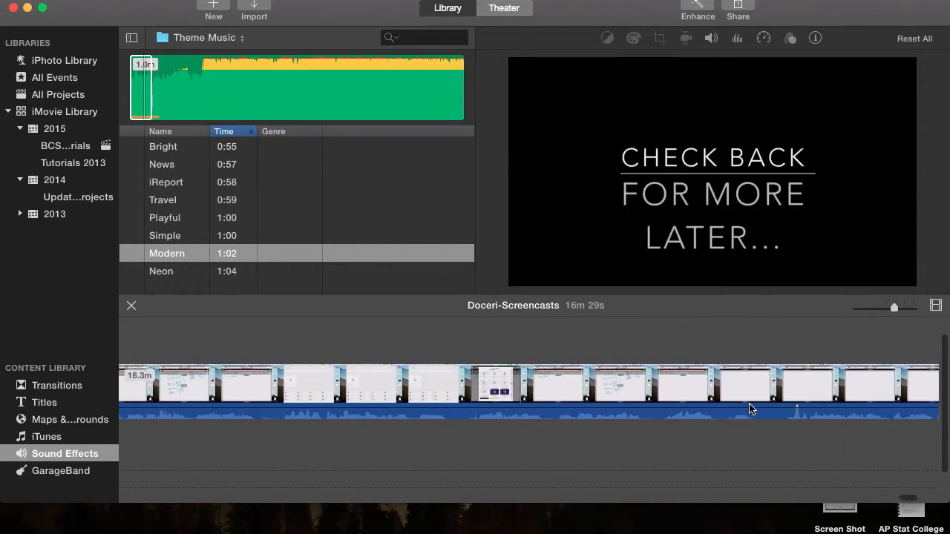
Step: Return to the project's beginning at a wider timeline scale and look over the BCSS Tutorials and Tutorials 2013 events for intro clips
{"action": "scroll", "coordinate": [749, 407], "scroll_direction": "left", "scroll_amount": 10}
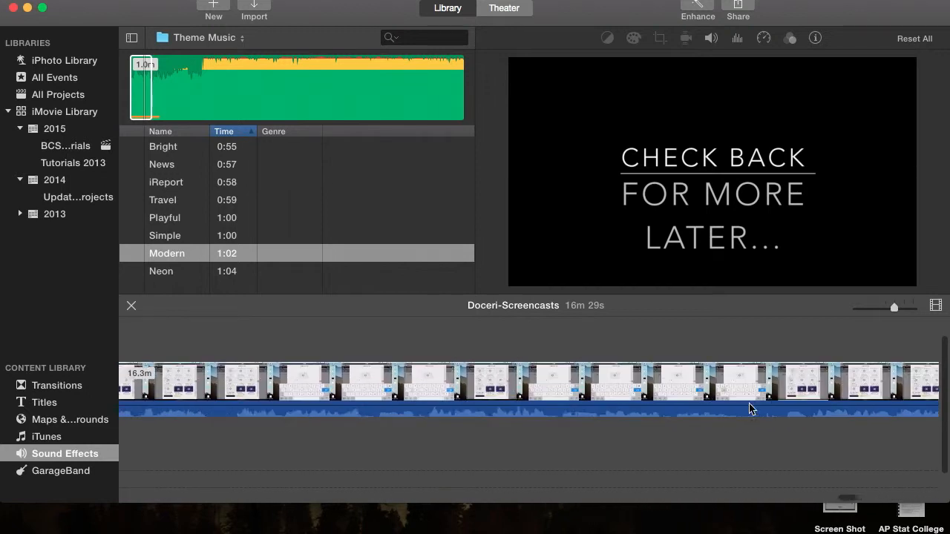
{"action": "scroll", "coordinate": [749, 404], "scroll_direction": "left", "scroll_amount": 15}
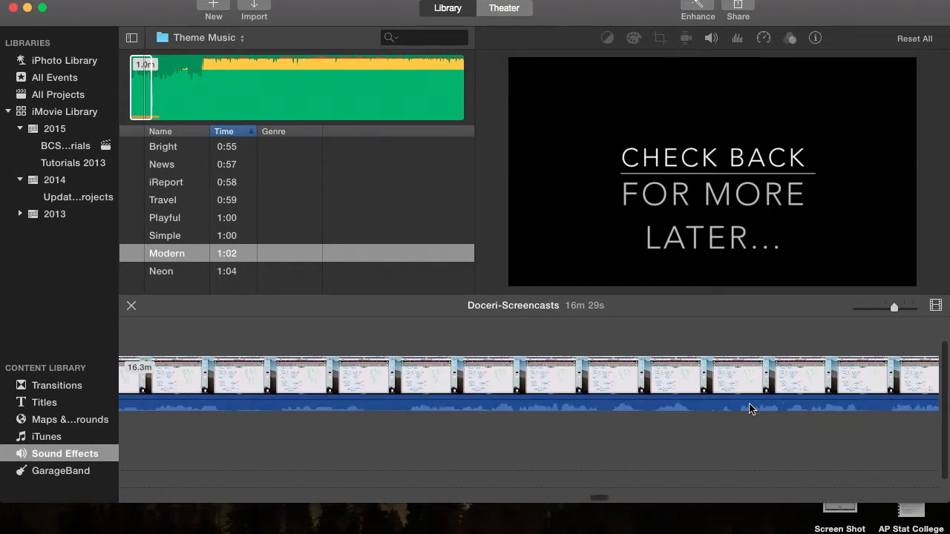
{"action": "scroll", "coordinate": [749, 408], "scroll_direction": "left", "scroll_amount": 20}
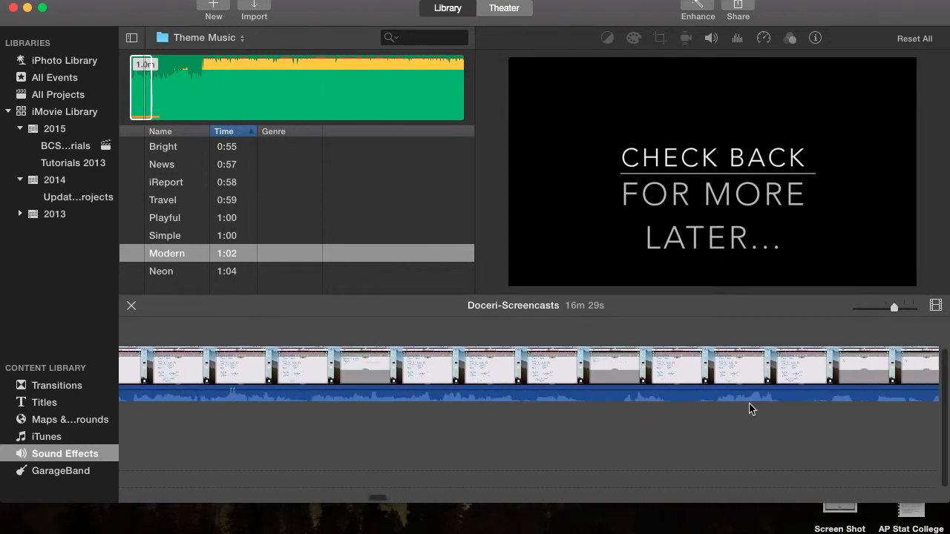
{"action": "scroll", "coordinate": [749, 407], "scroll_direction": "left", "scroll_amount": 7}
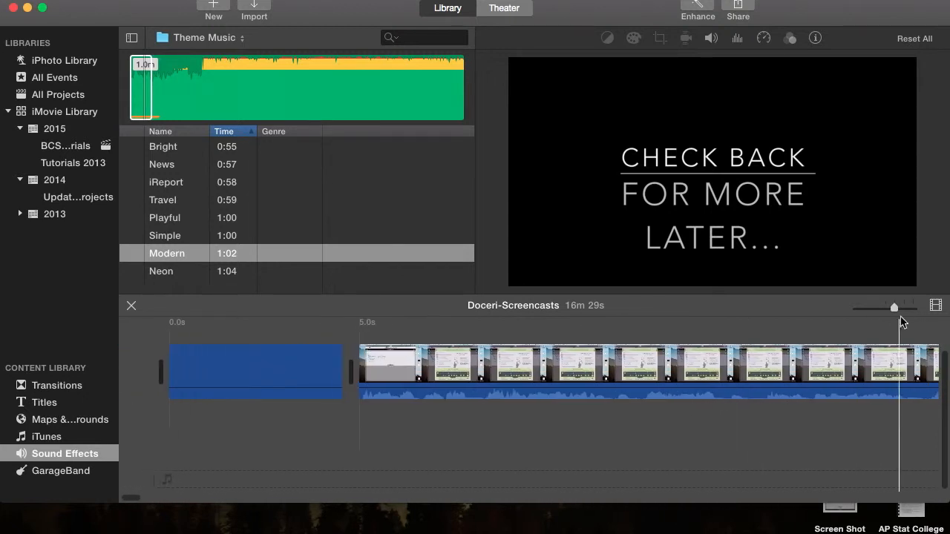
{"action": "left_click_drag", "start_coordinate": [890, 308], "coordinate": [876, 308]}
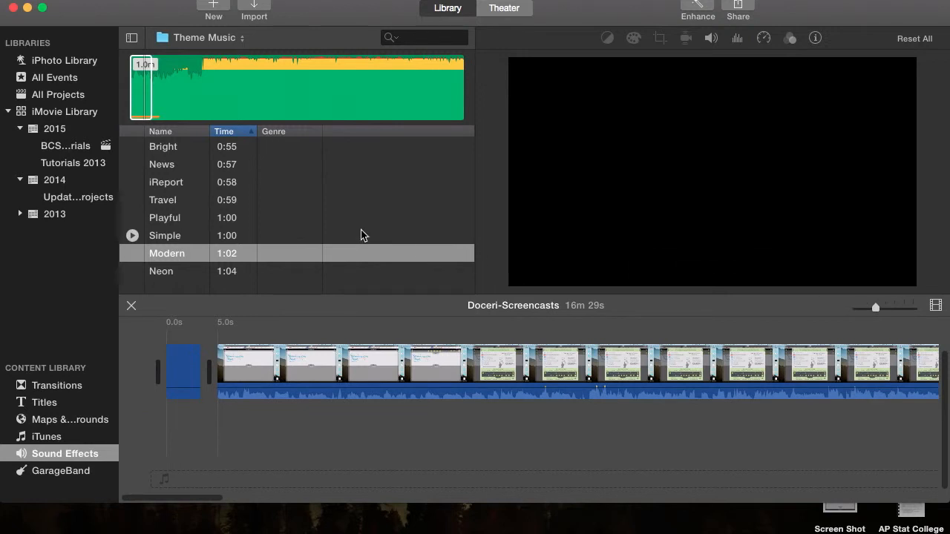
{"action": "left_click", "coordinate": [72, 149]}
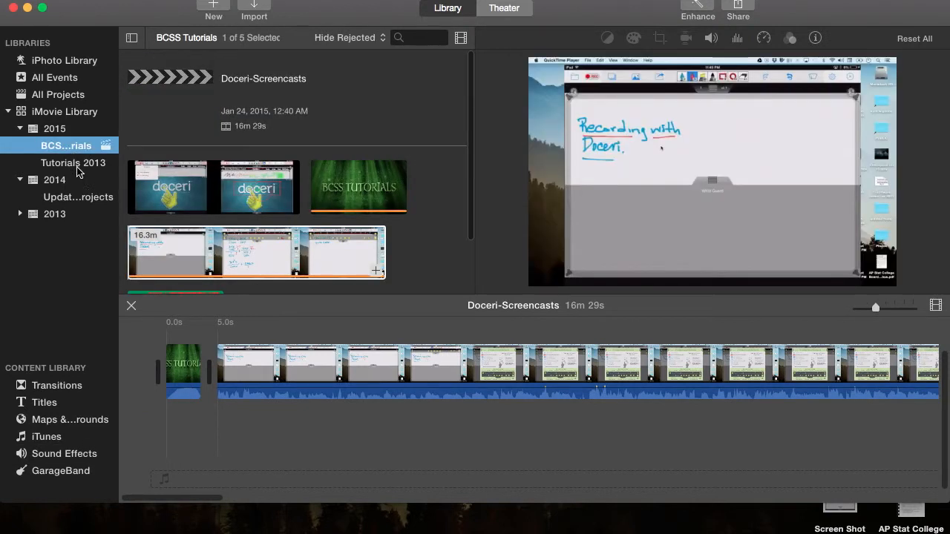
{"action": "left_click", "coordinate": [74, 163]}
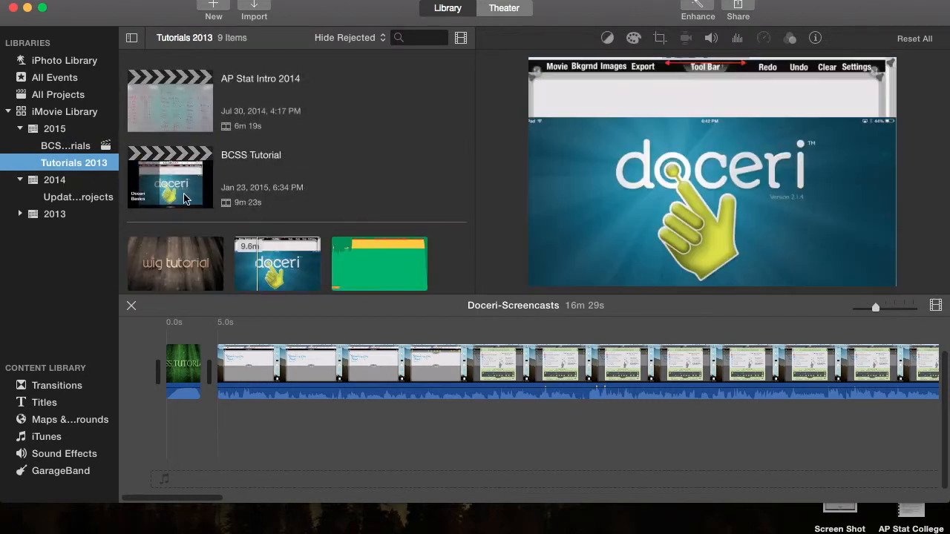
{"action": "scroll", "coordinate": [184, 199], "scroll_direction": "down", "scroll_amount": 2}
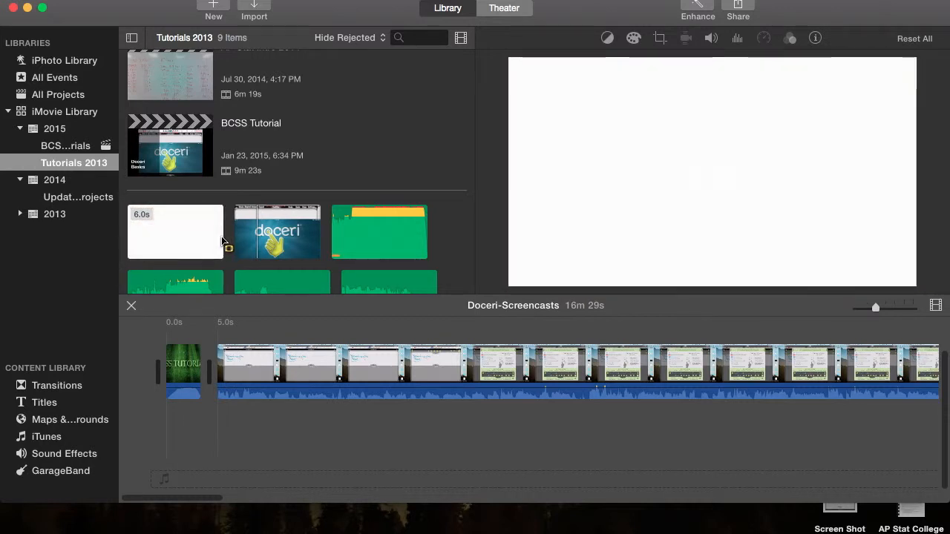
{"action": "left_click", "coordinate": [186, 370]}
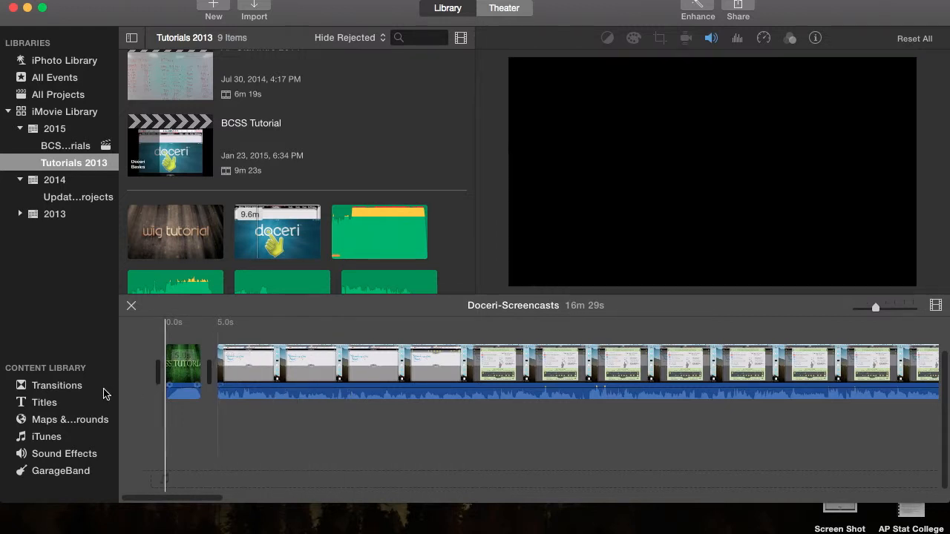
Step: Place a Line Lower Third title above the screencast clip, over the part showing the green Timeline Controls page
{"action": "left_click", "coordinate": [44, 402]}
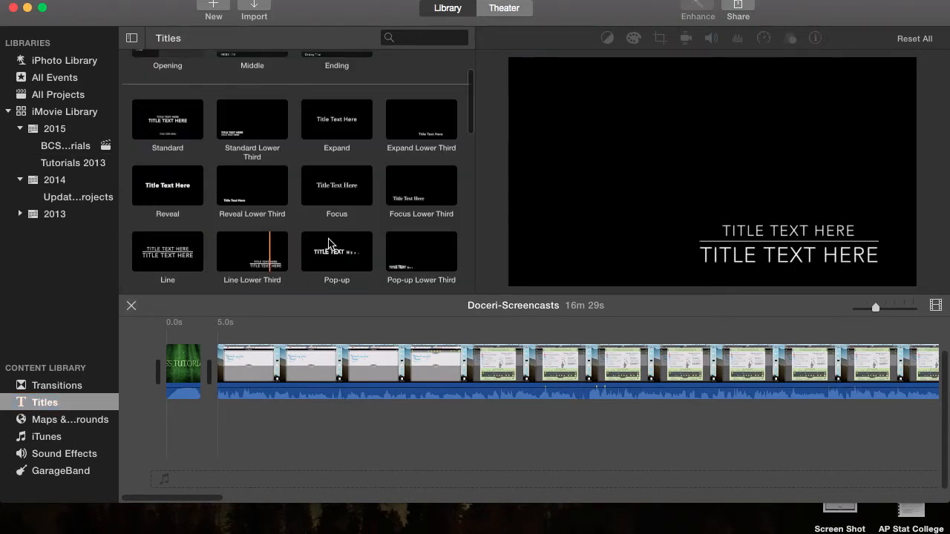
{"action": "scroll", "coordinate": [335, 245], "scroll_direction": "down", "scroll_amount": 3}
{"action": "scroll", "coordinate": [341, 250], "scroll_direction": "down", "scroll_amount": 3}
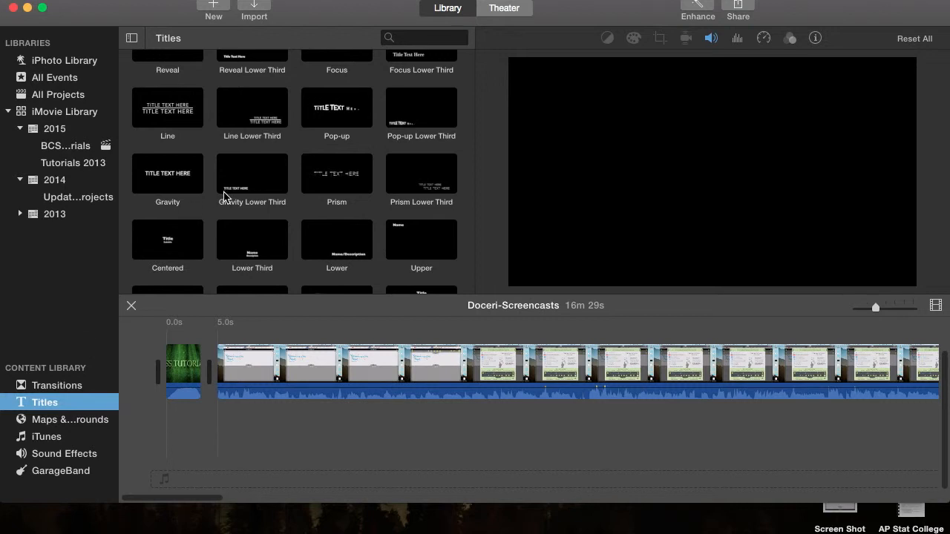
{"action": "left_click_drag", "start_coordinate": [254, 107], "coordinate": [556, 342]}
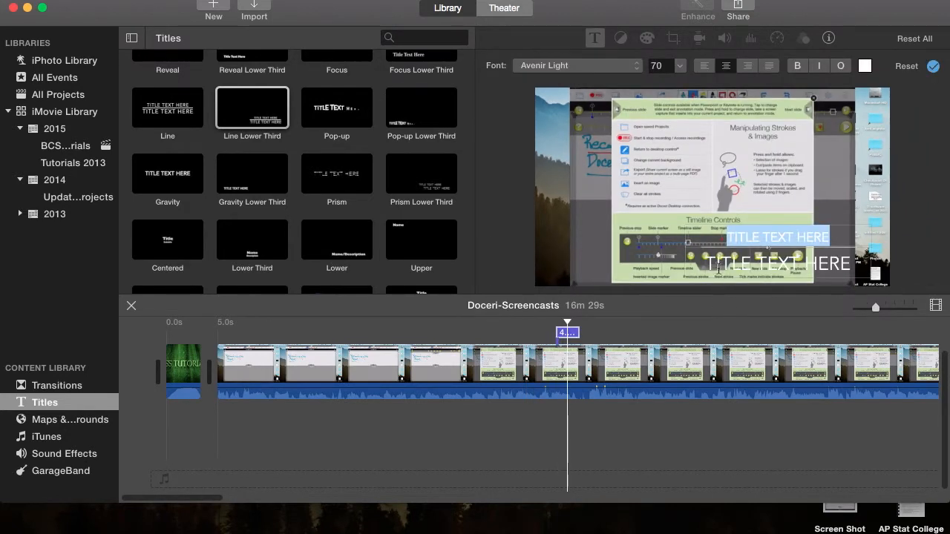
Step: Browse the remaining title styles and delete the Line Lower Third title from the timeline
{"action": "scroll", "coordinate": [380, 227], "scroll_direction": "down", "scroll_amount": 10}
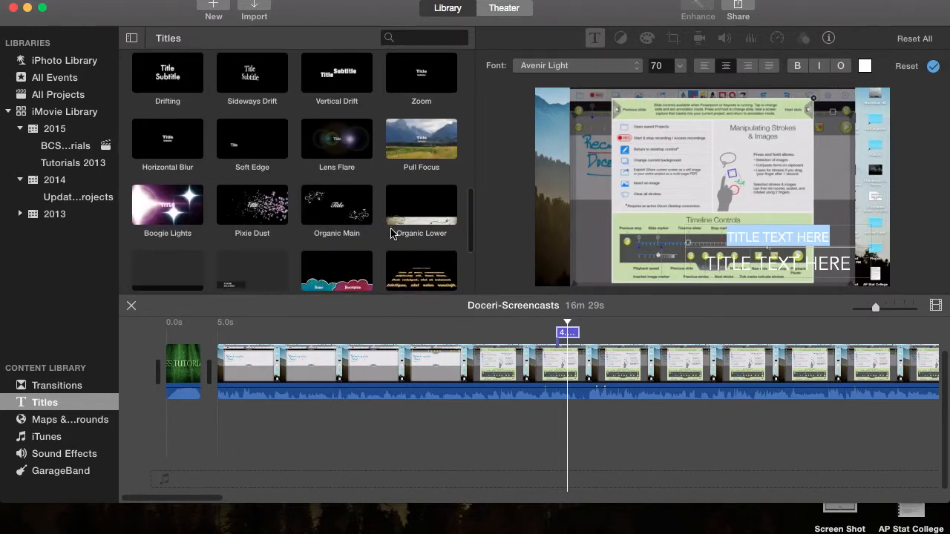
{"action": "scroll", "coordinate": [419, 226], "scroll_direction": "down", "scroll_amount": 3}
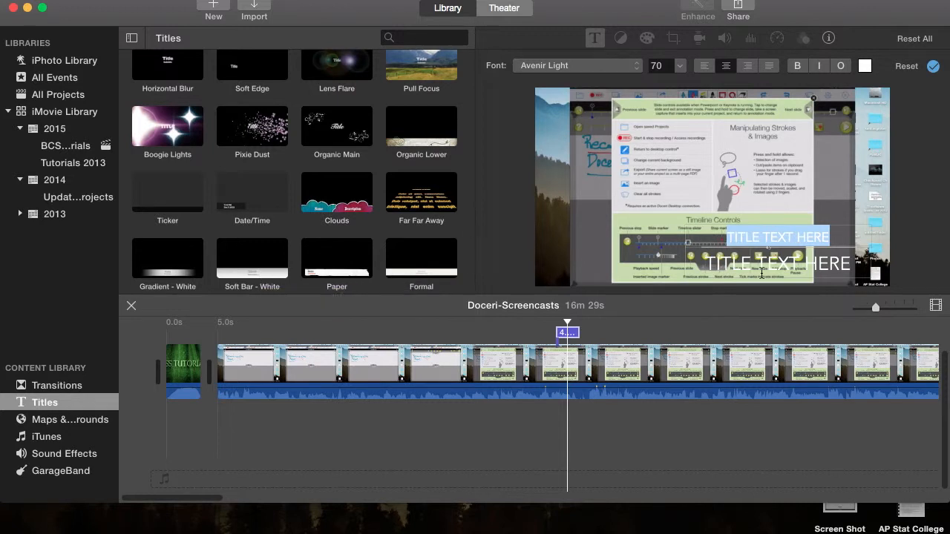
{"action": "left_click", "coordinate": [573, 334]}
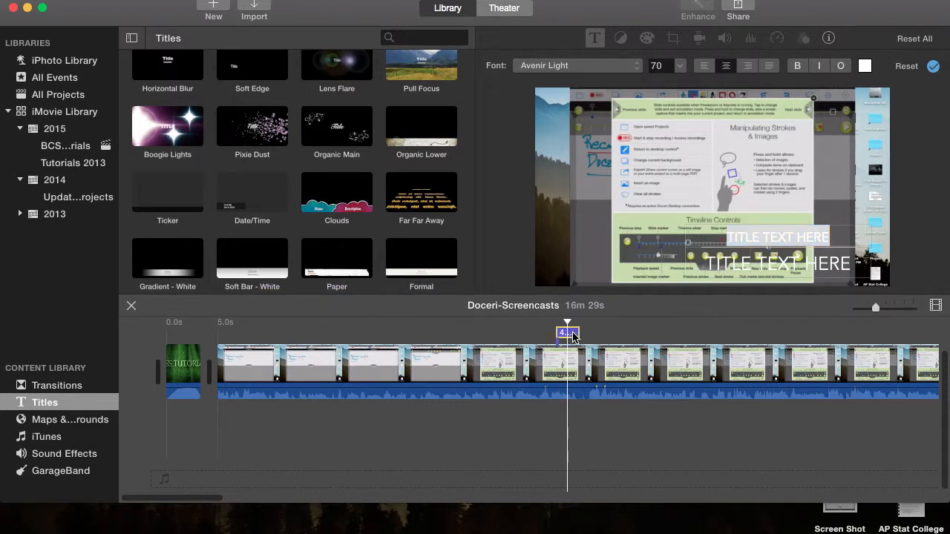
{"action": "key", "text": "Delete"}
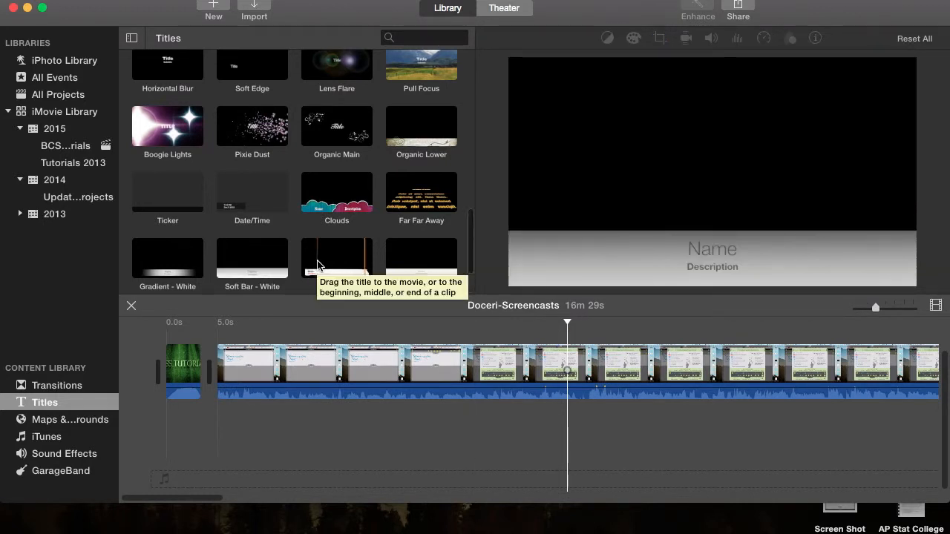
Step: Add a Paper title over the start of the screencast, move it further along the clip, and shorten it to about 3 seconds
{"action": "scroll", "coordinate": [306, 273], "scroll_direction": "down", "scroll_amount": 2}
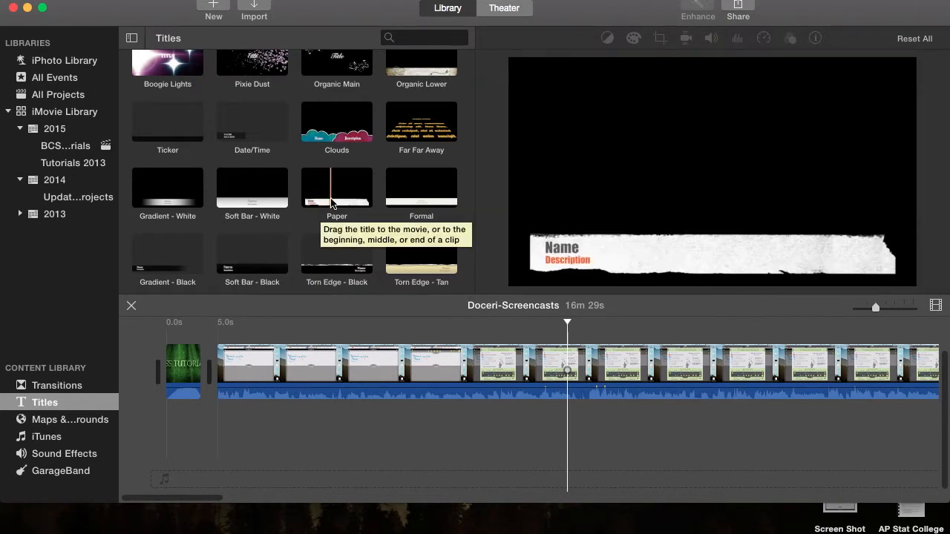
{"action": "left_click_drag", "start_coordinate": [337, 191], "coordinate": [485, 354]}
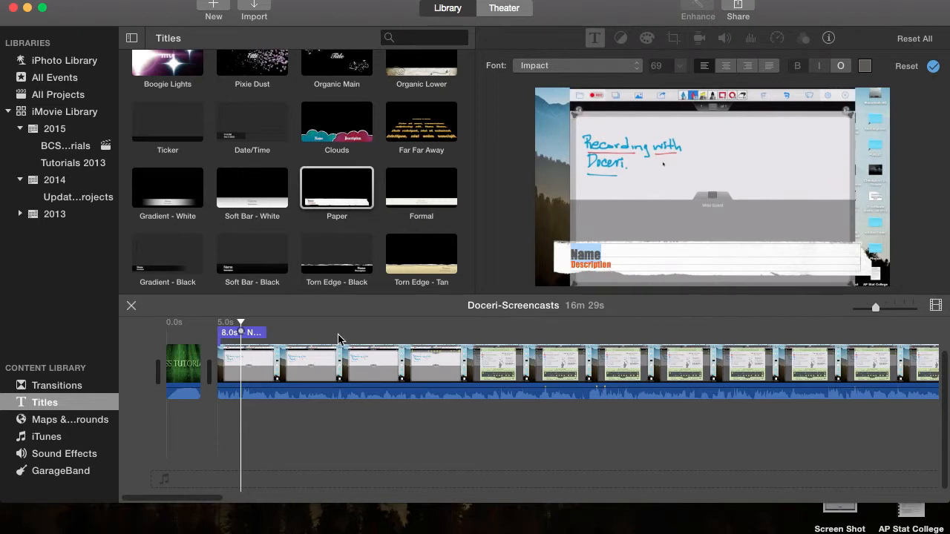
{"action": "left_click_drag", "start_coordinate": [252, 332], "coordinate": [428, 334]}
{"action": "left_click_drag", "start_coordinate": [227, 336], "coordinate": [393, 338]}
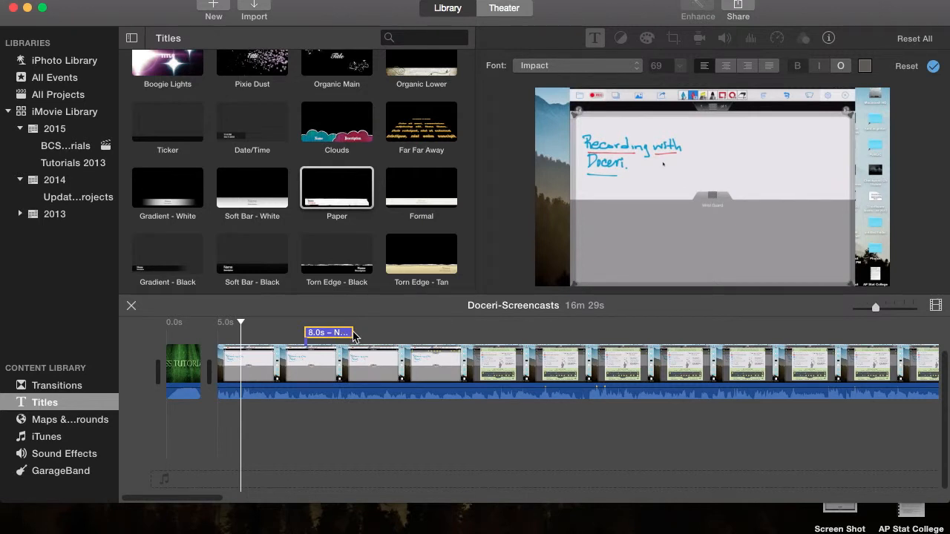
{"action": "left_click_drag", "start_coordinate": [353, 333], "coordinate": [324, 335]}
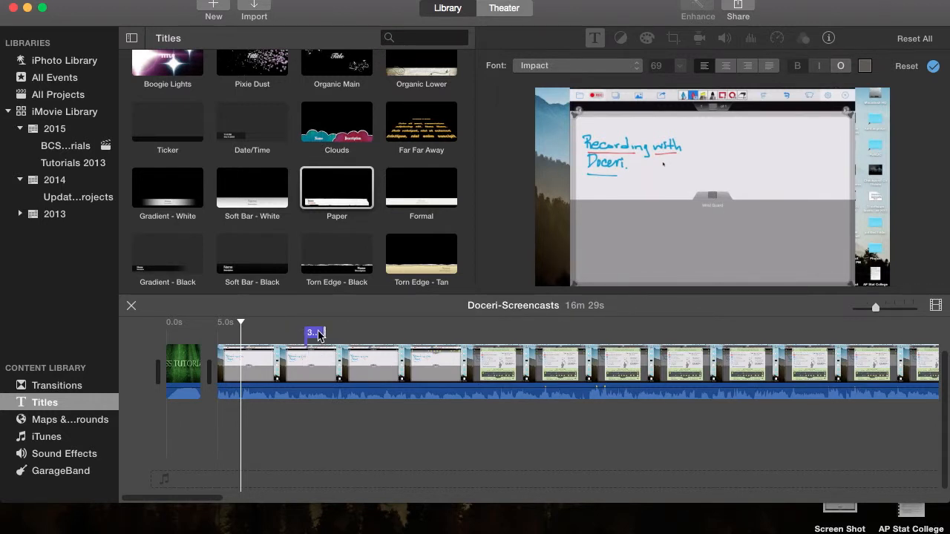
Step: Clear the Name line of the Paper title, and delete the whole title from the timeline
{"action": "left_click", "coordinate": [318, 334]}
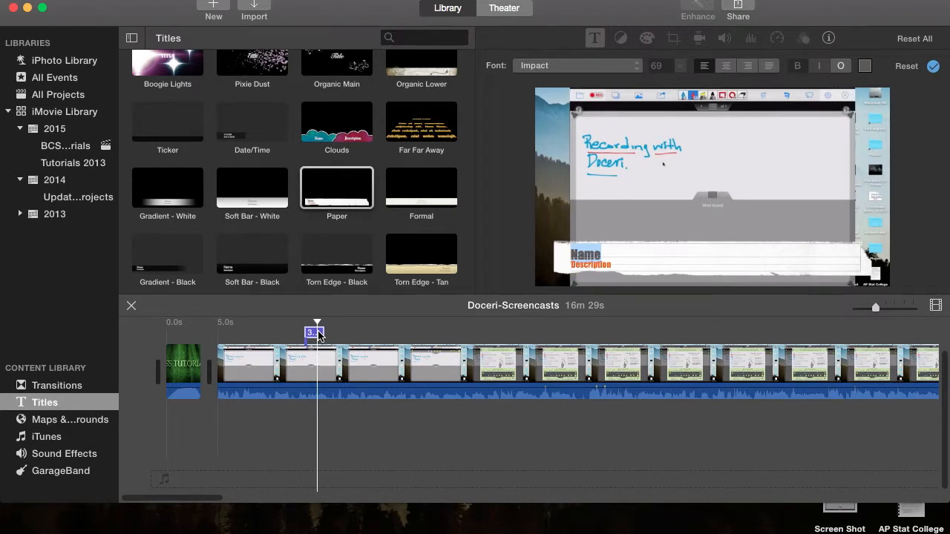
{"action": "key", "text": "BackSpace"}
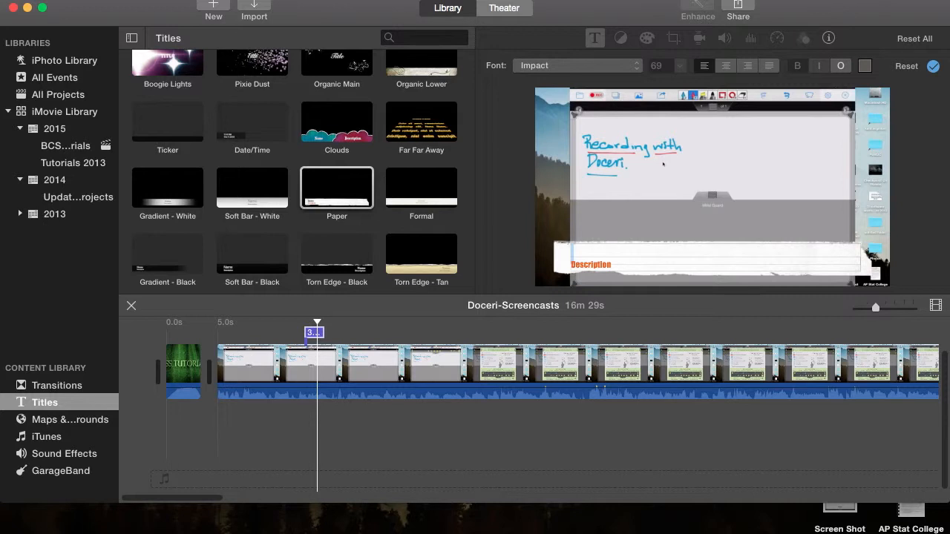
{"action": "left_click", "coordinate": [344, 333]}
{"action": "left_click", "coordinate": [316, 333]}
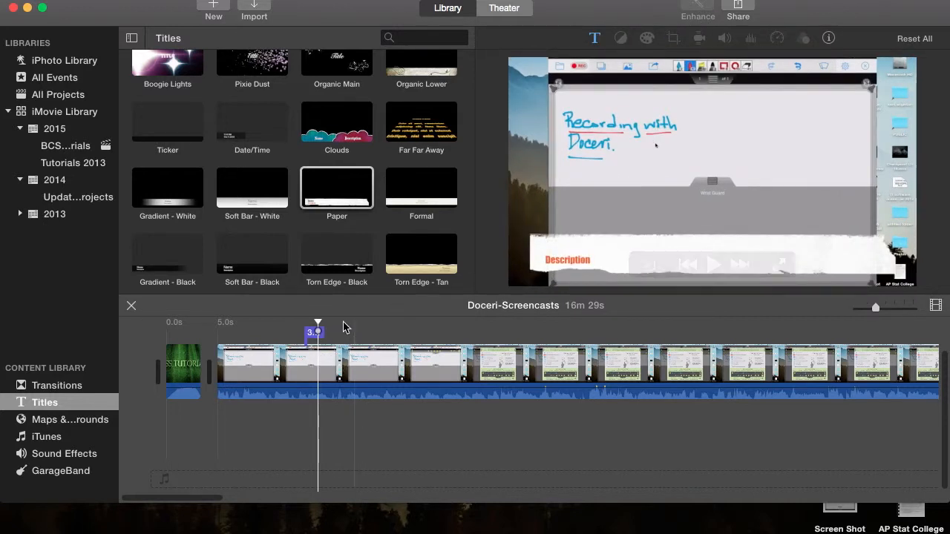
{"action": "left_click", "coordinate": [312, 332]}
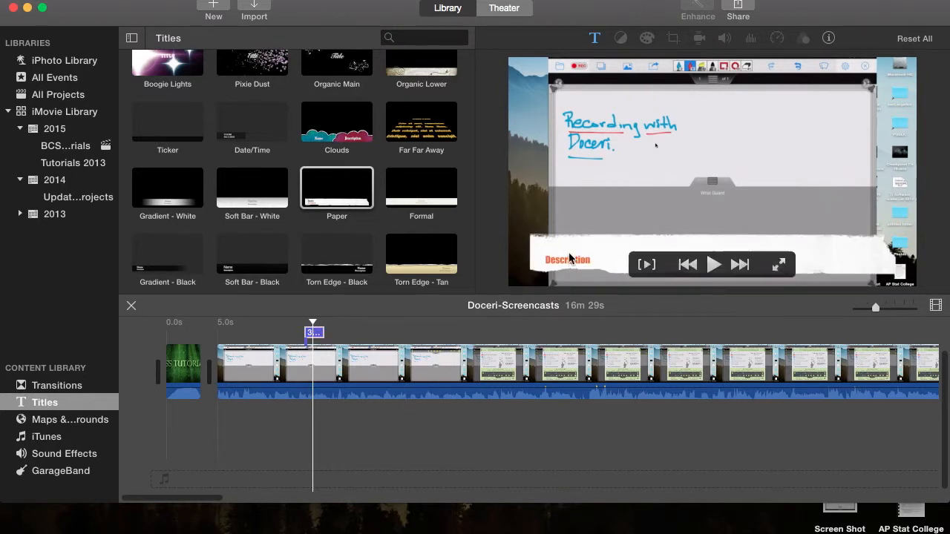
{"action": "left_click", "coordinate": [317, 336]}
{"action": "key", "text": "Delete"}
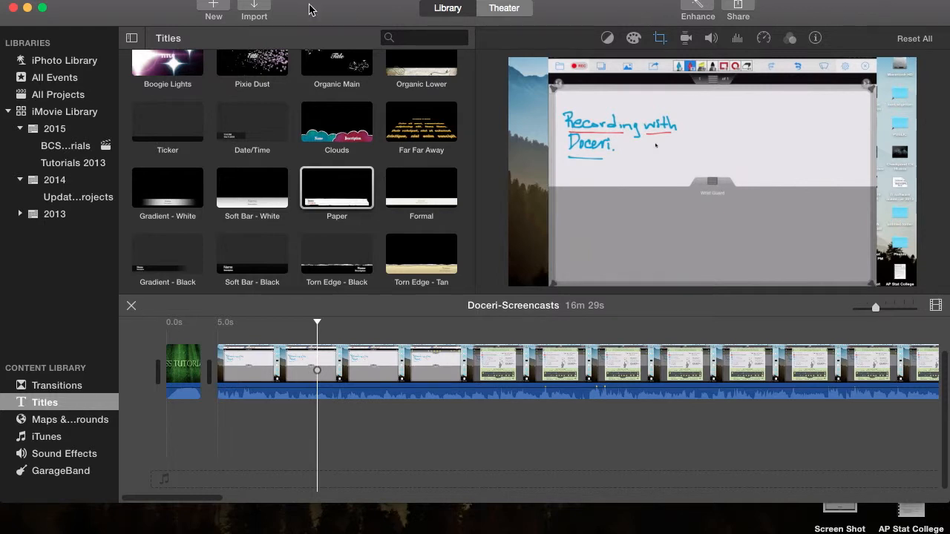
Step: Review the available sharing destinations for the project, and close them without choosing one
{"action": "left_click", "coordinate": [741, 6]}
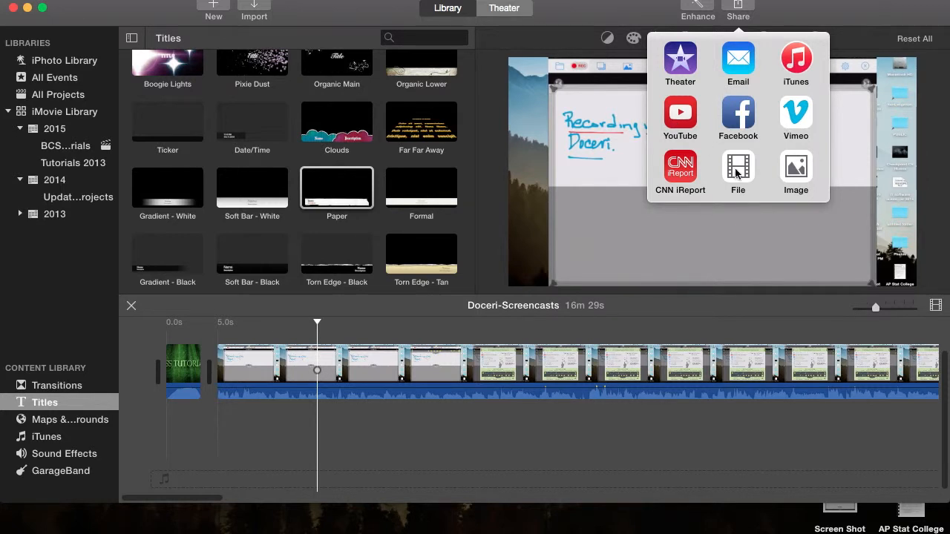
{"action": "left_click", "coordinate": [590, 27]}
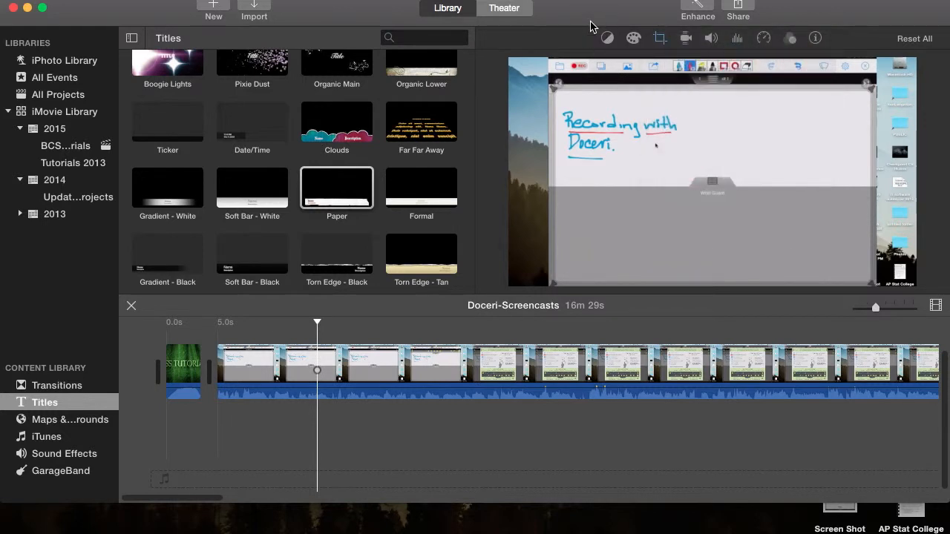